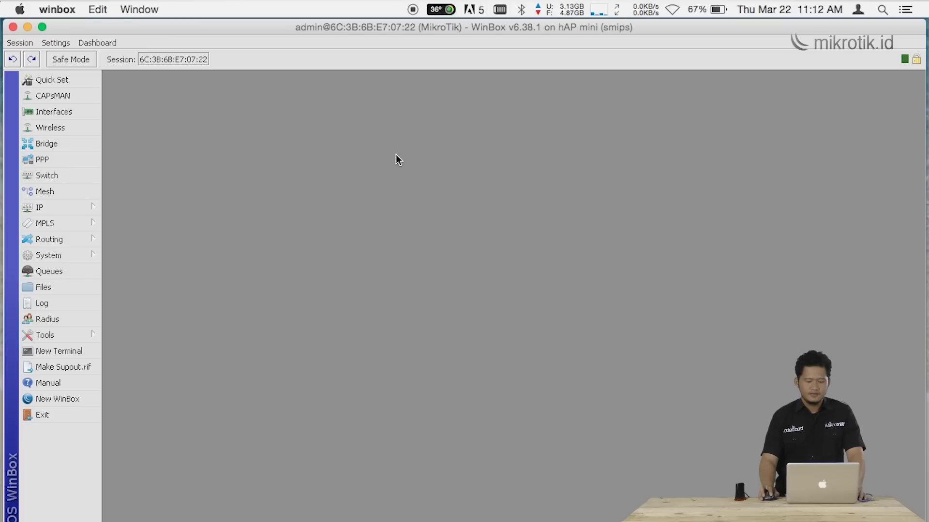
# - Open the router's package list and widen the name column to check the installed packages
pyautogui.click(65, 255)
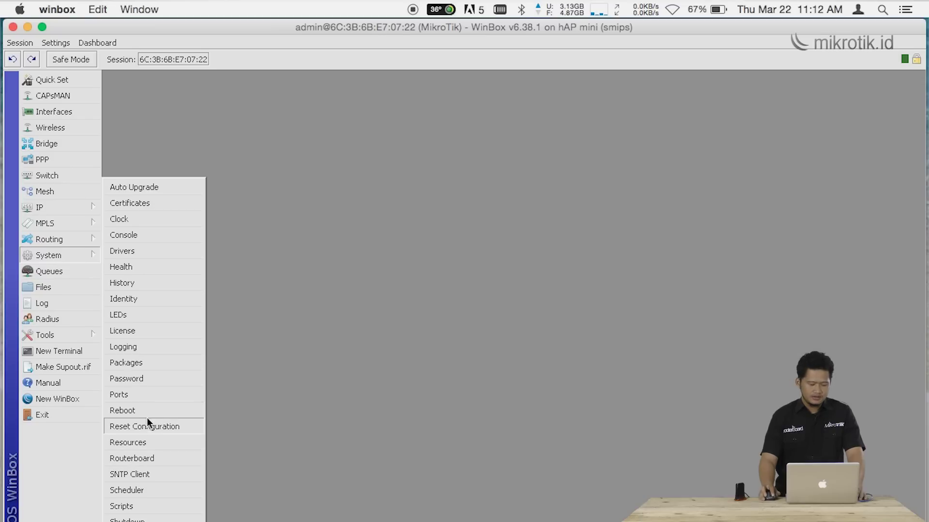
pyautogui.click(127, 364)
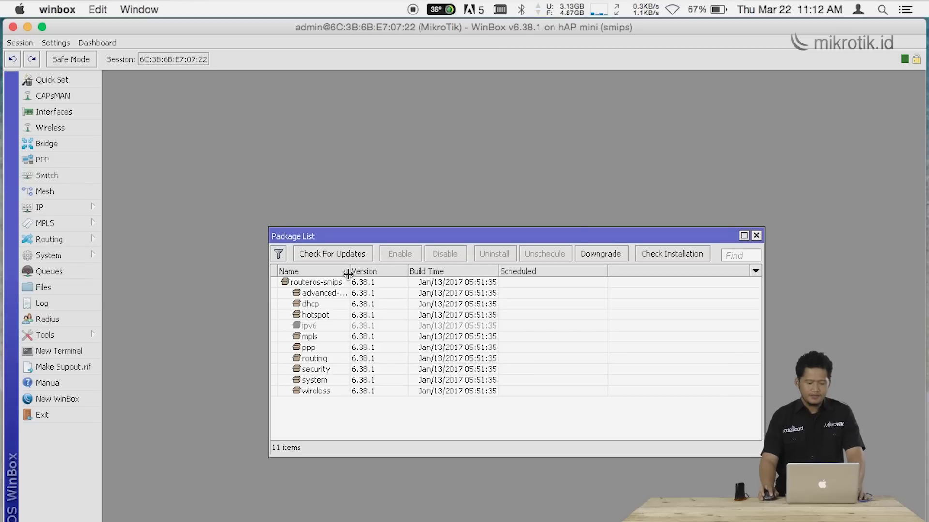
pyautogui.moveTo(350, 271); pyautogui.dragTo(367, 271)
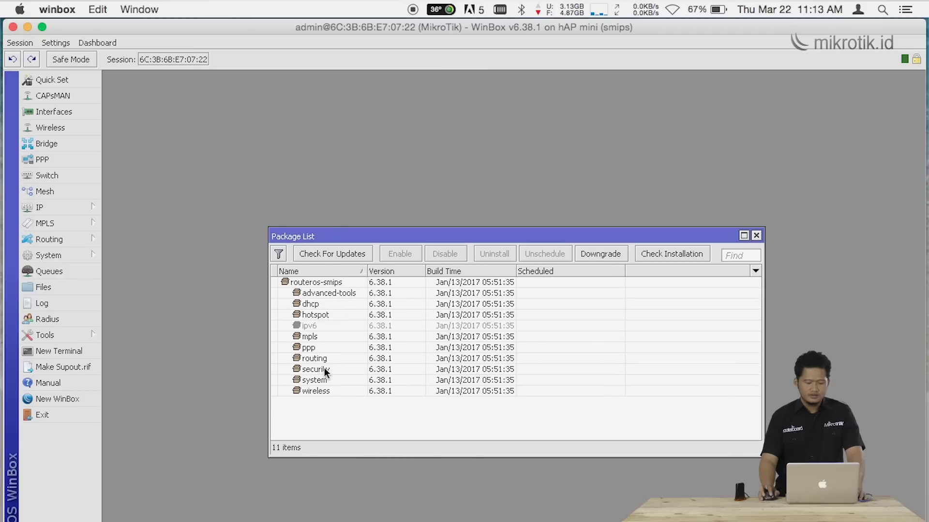
# - Enable the wlan1 wireless interface
pyautogui.click(69, 127)
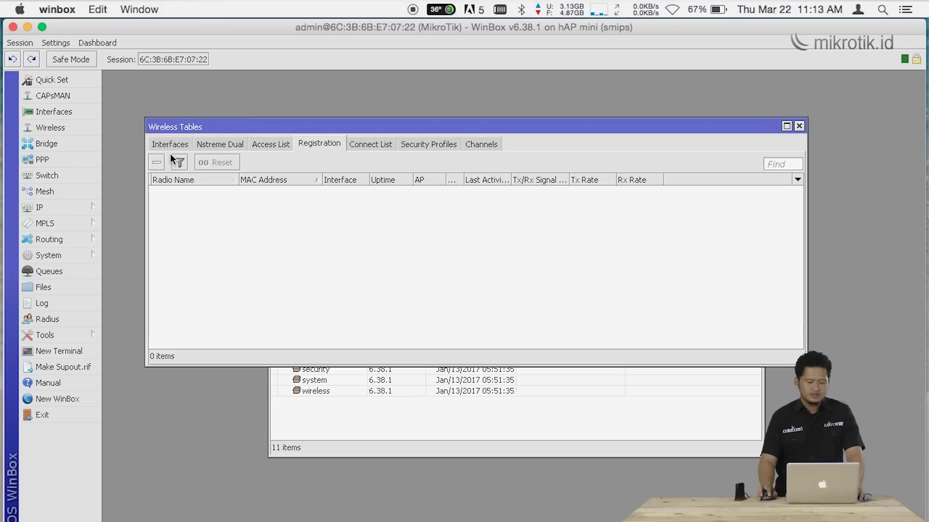
pyautogui.click(173, 141)
pyautogui.click(214, 191)
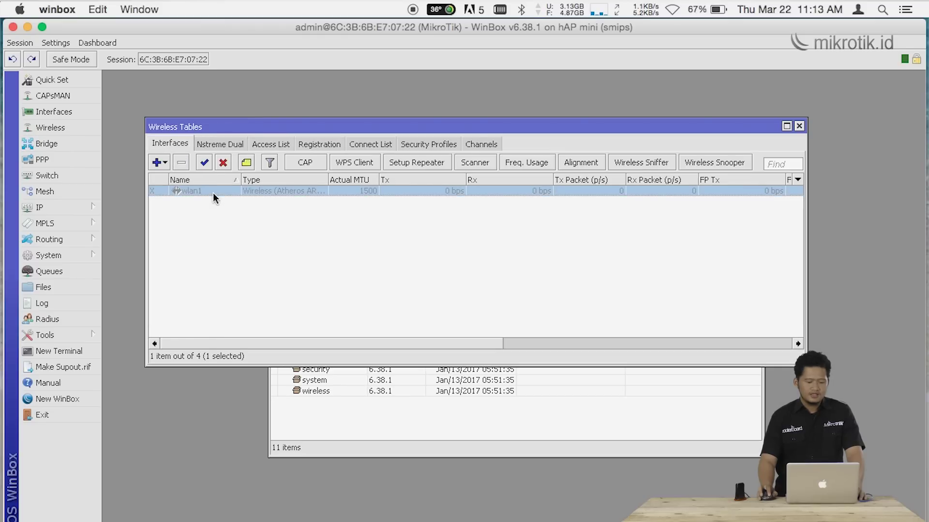
pyautogui.click(204, 163)
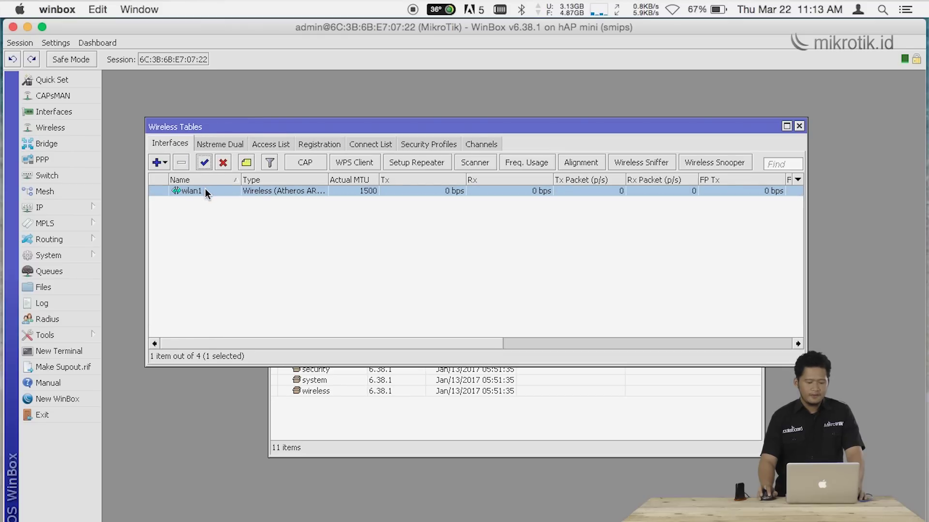
# - Set wlan1's mode to station bridge and its SSID to training
pyautogui.doubleClick(205, 190)
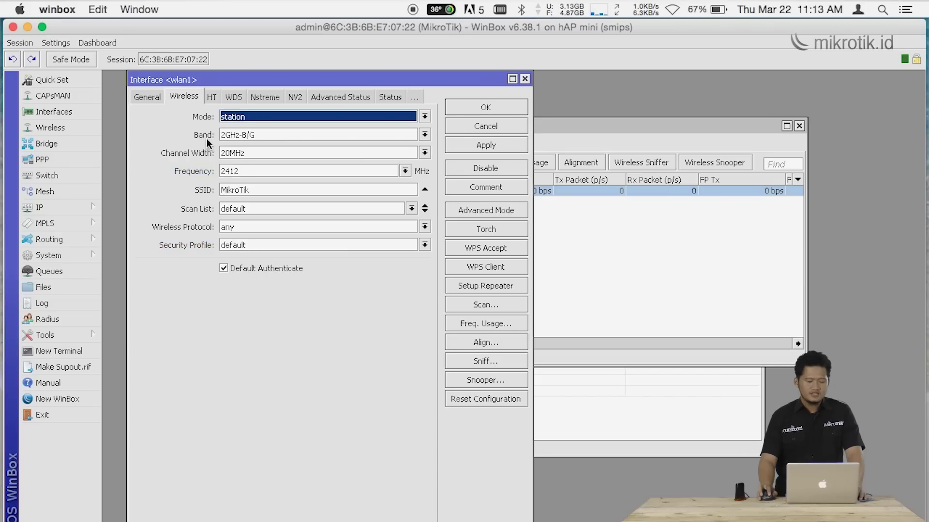
pyautogui.click(270, 120)
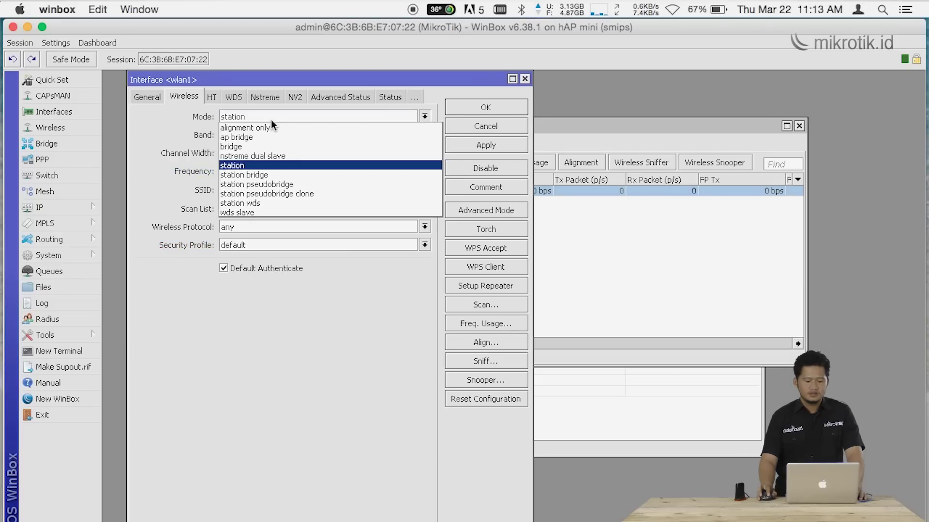
pyautogui.click(259, 174)
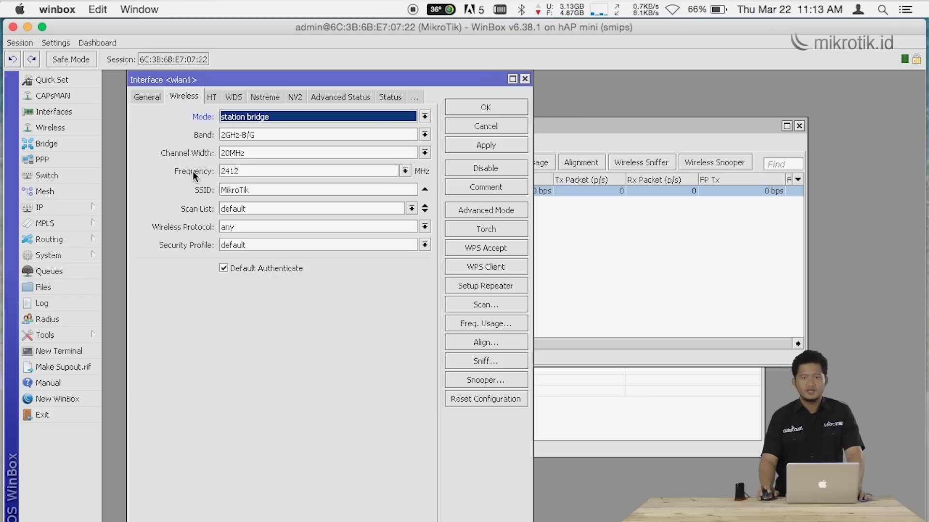
pyautogui.click(263, 191)
pyautogui.doubleClick(262, 190)
pyautogui.write('tr')
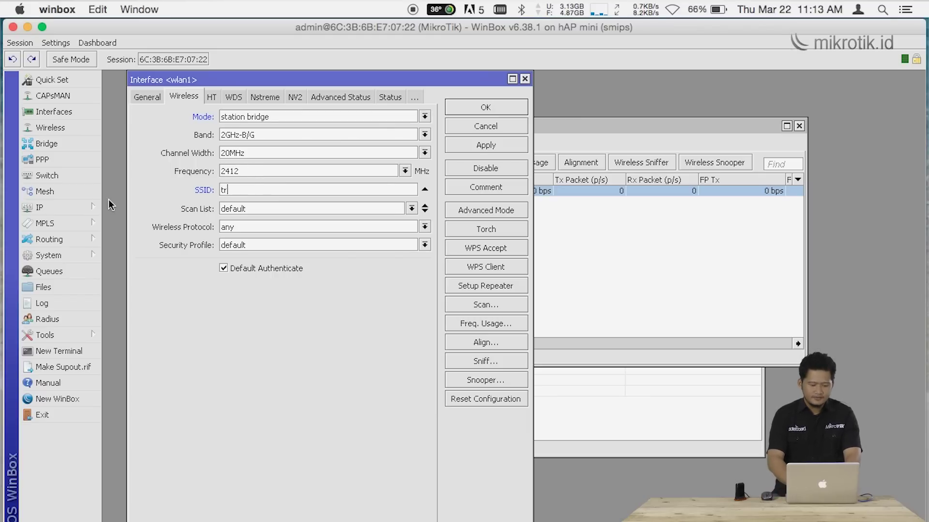
pyautogui.write('aining')
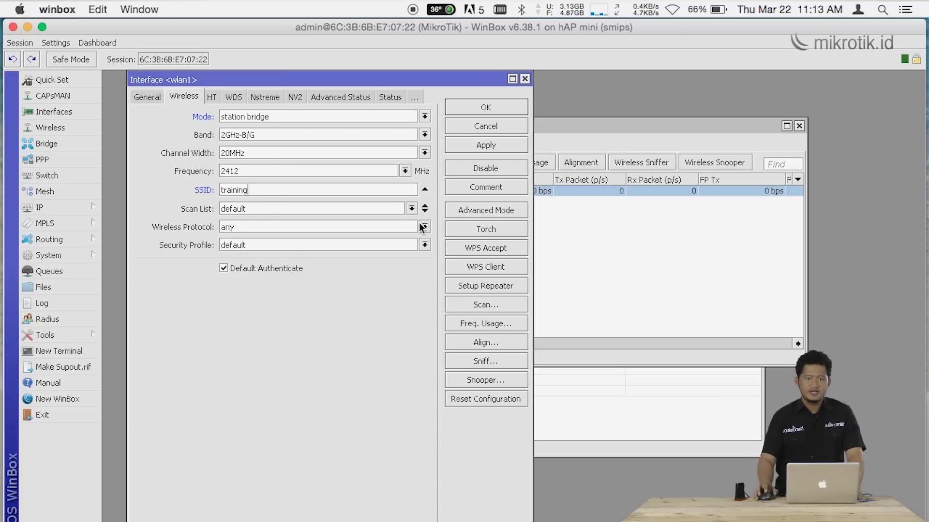
# - Show wlan1's advanced settings, set the radio name to Repeater and save the interface changes
pyautogui.click(478, 210)
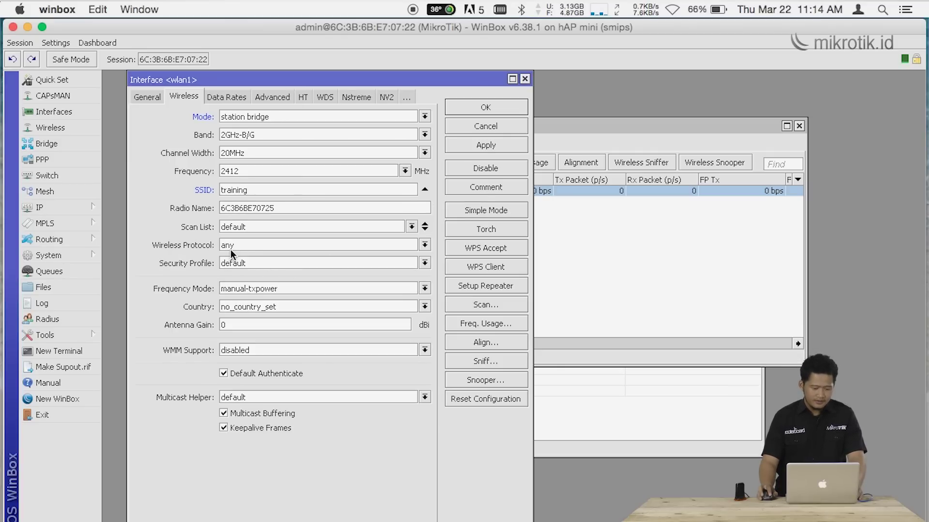
pyautogui.moveTo(290, 209); pyautogui.dragTo(67, 224)
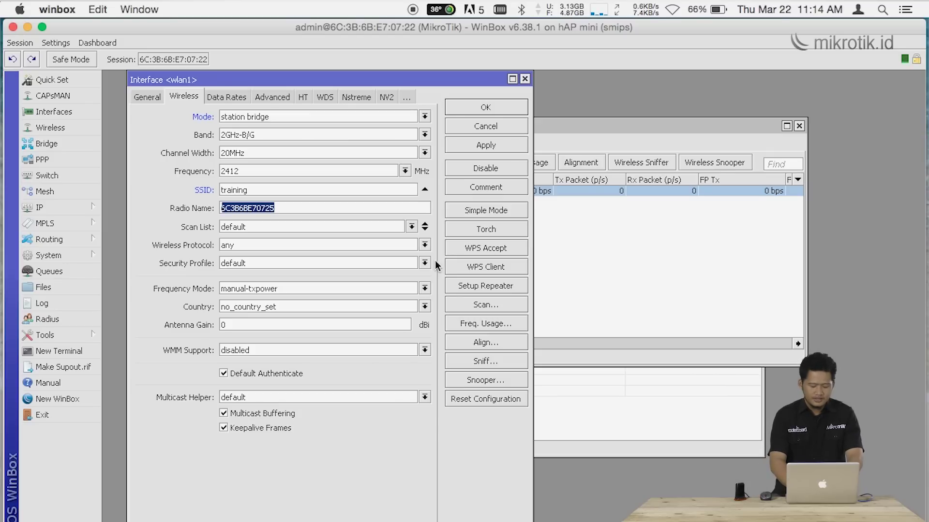
pyautogui.write('Reapeater')
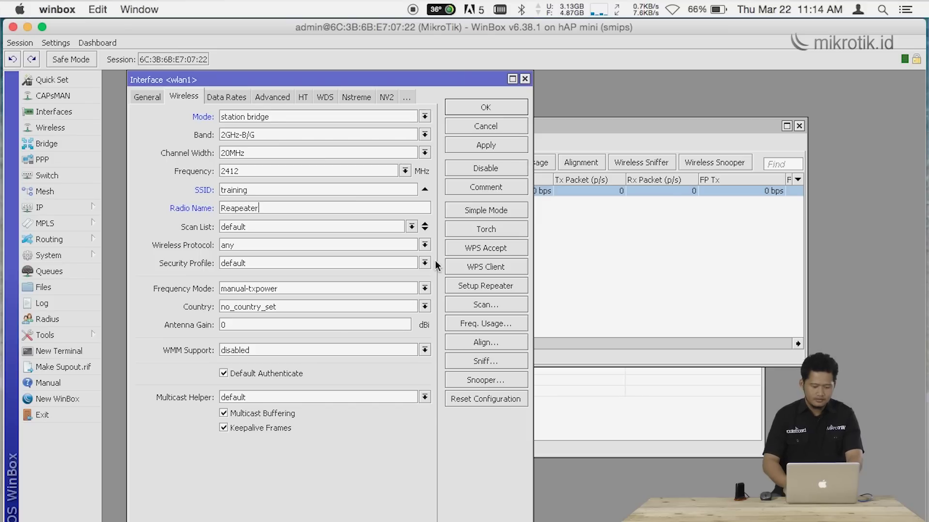
pyautogui.press('BackSpace')
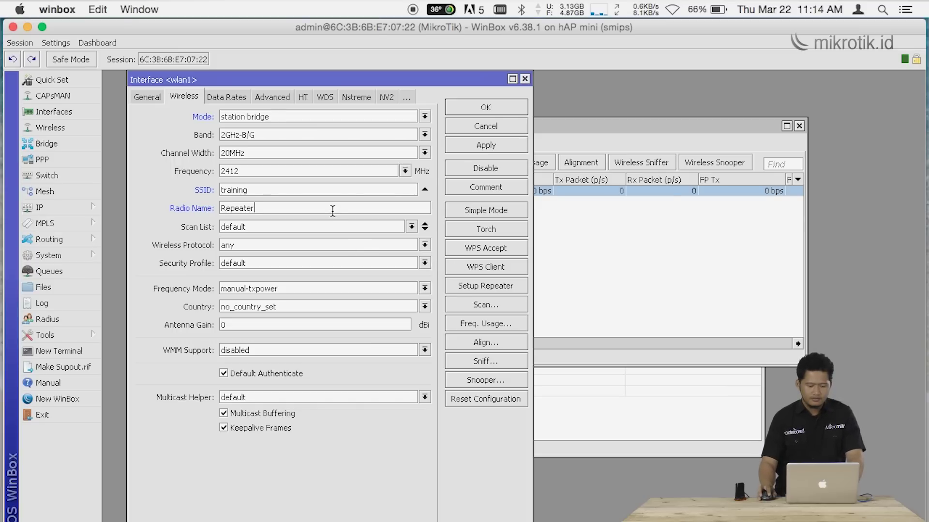
pyautogui.click(464, 148)
pyautogui.click(484, 109)
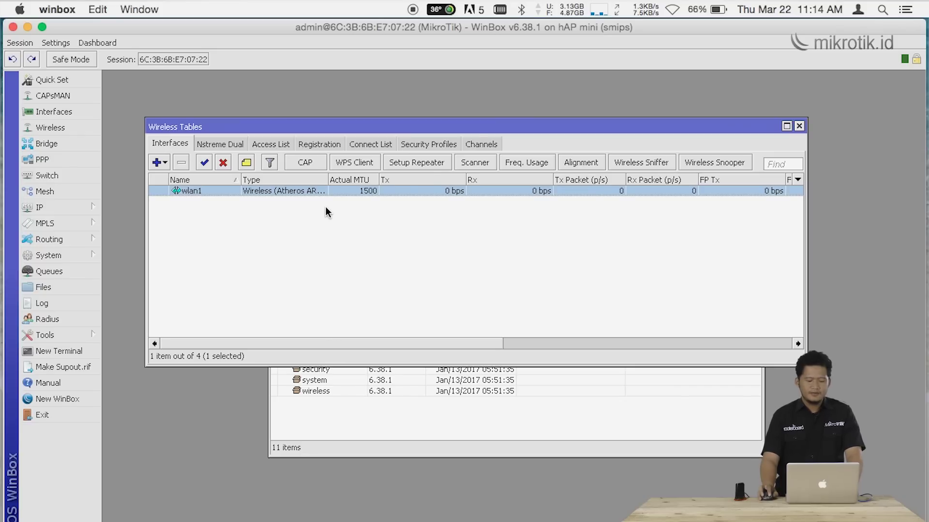
# - Add a new wireless security profile named profile-training
pyautogui.click(425, 144)
pyautogui.click(157, 162)
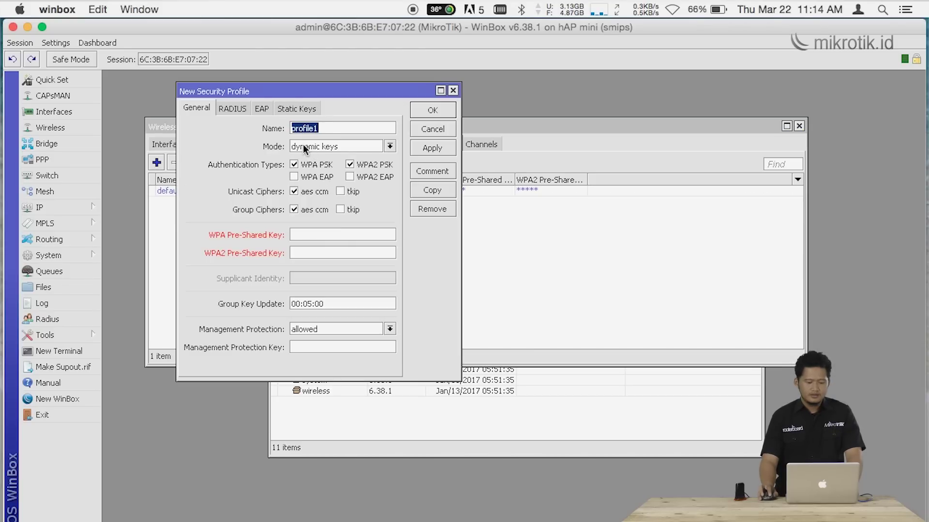
pyautogui.click(329, 128)
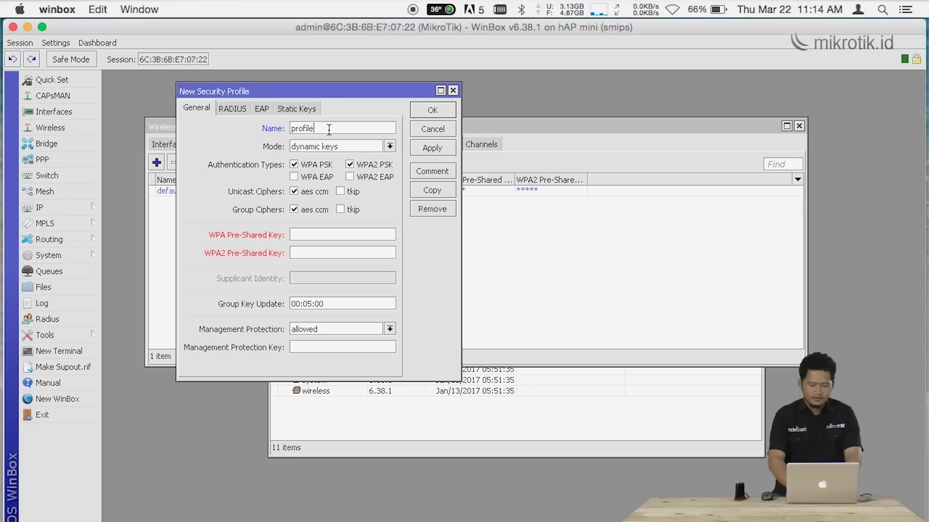
pyautogui.write('-training')
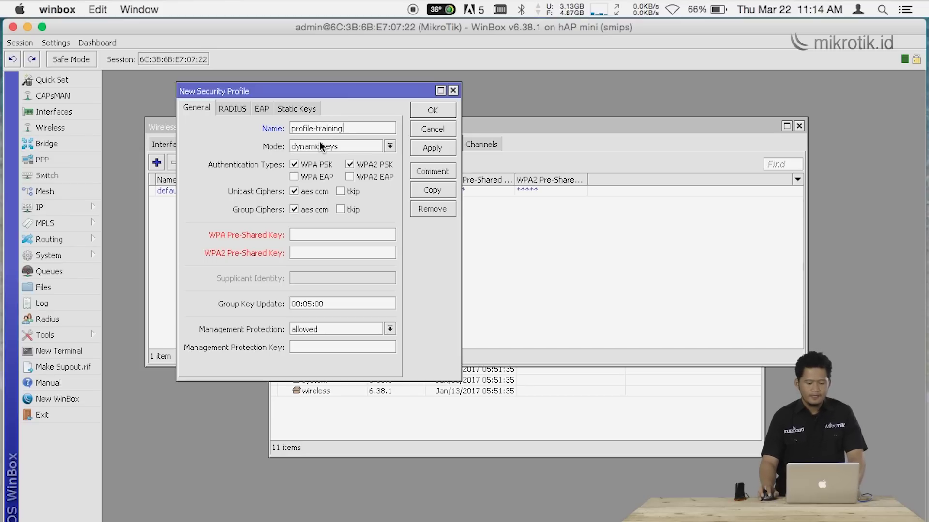
# - Enter the WPA and WPA2 pre-shared keys for the new security profile and save it
pyautogui.click(313, 238)
pyautogui.write('*********')
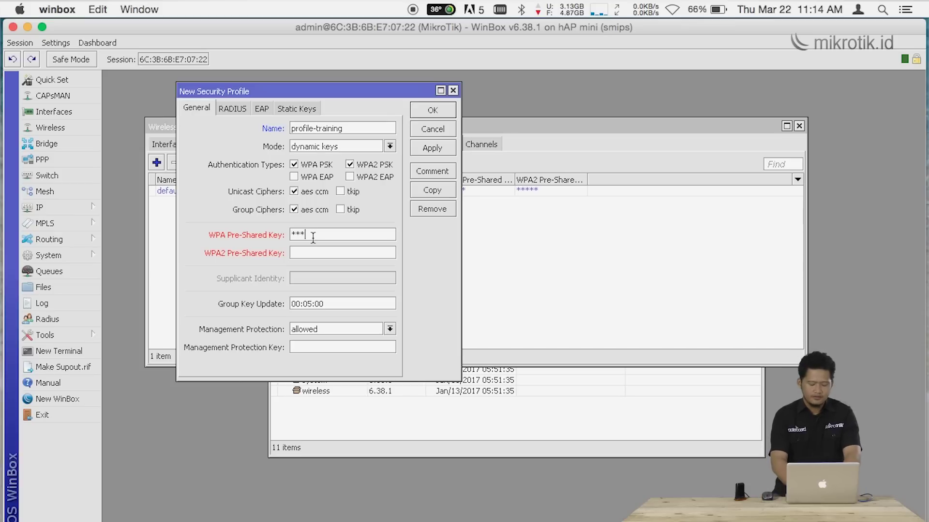
pyautogui.press('BackSpace')
pyautogui.write('********')
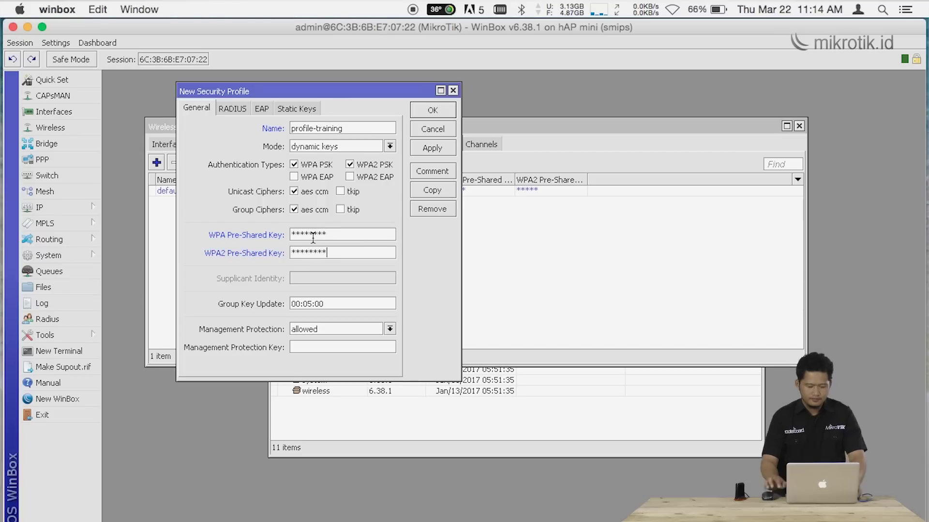
pyautogui.click(417, 151)
pyautogui.click(426, 113)
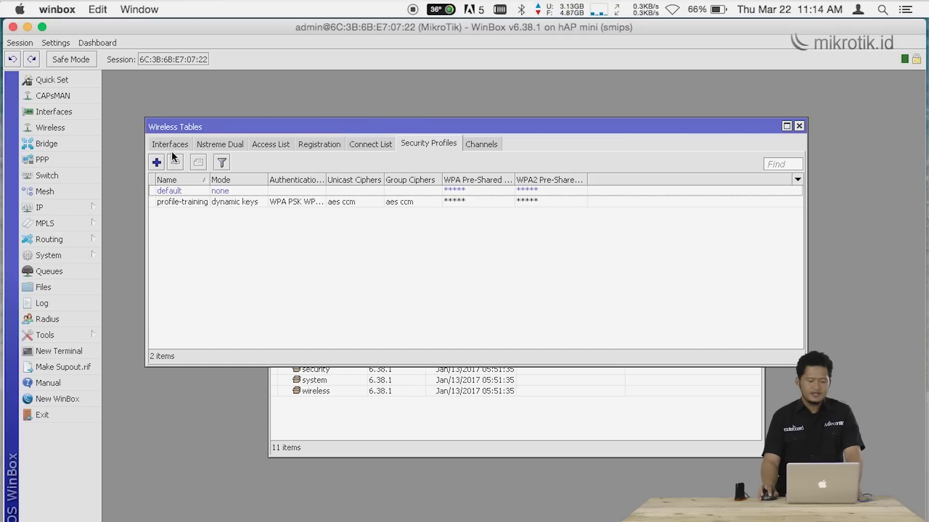
# - Assign the profile-training security profile to the wlan1 interface and save the change
pyautogui.click(171, 143)
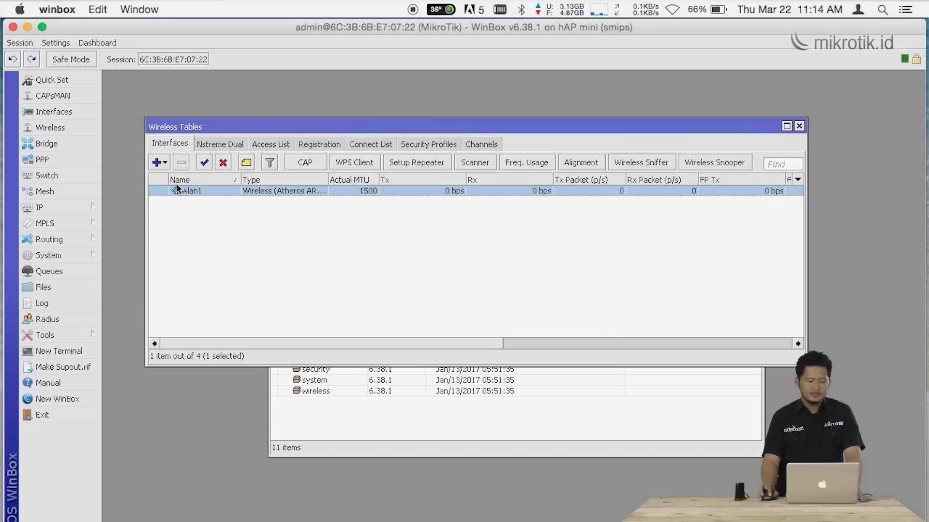
pyautogui.doubleClick(222, 193)
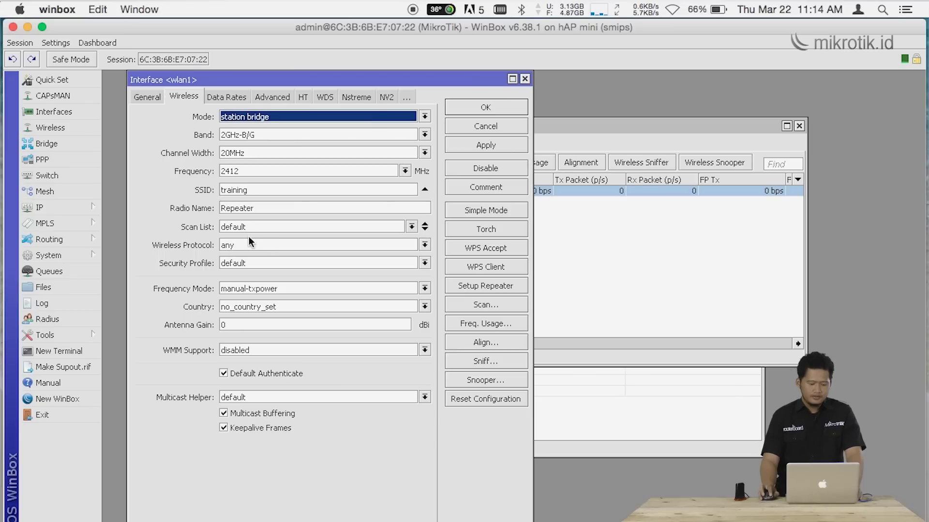
pyautogui.click(250, 264)
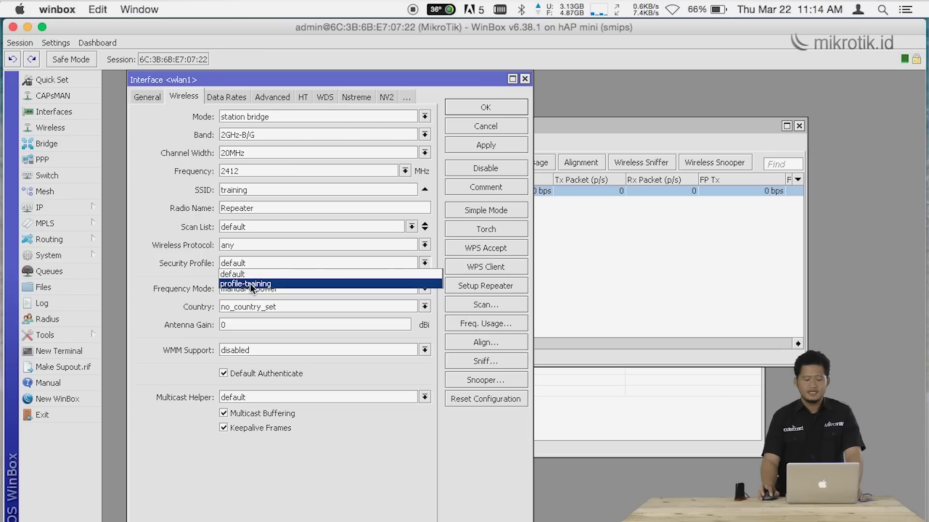
pyautogui.click(250, 284)
pyautogui.click(497, 147)
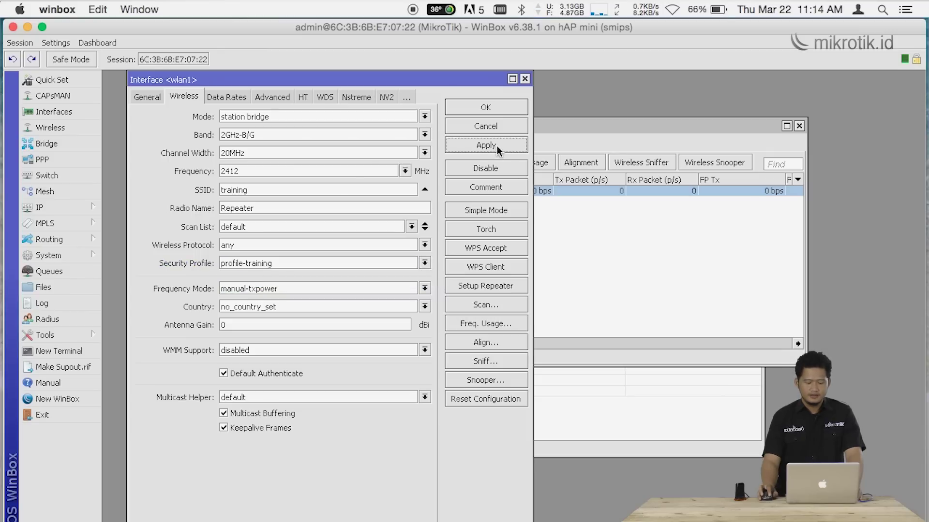
pyautogui.click(481, 107)
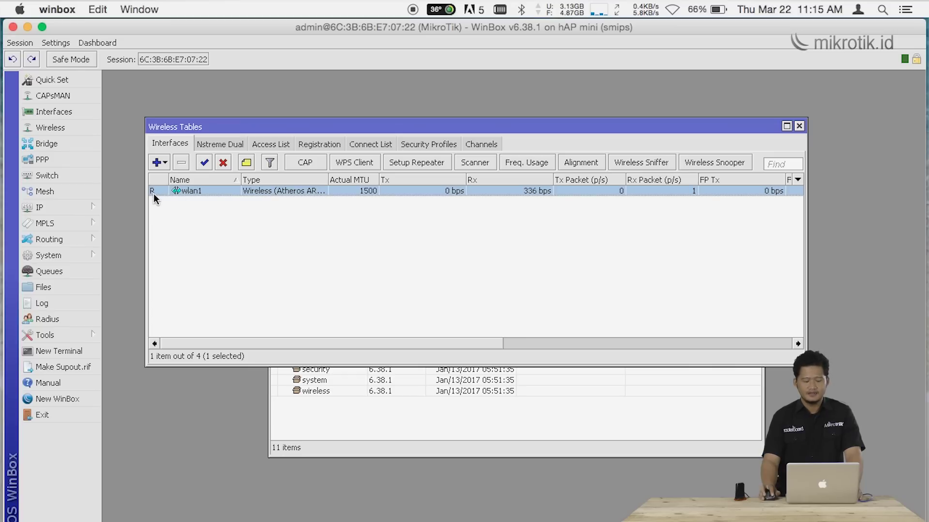
# - Start a new virtual wireless interface in ap bridge mode with wlan1 as its master interface
pyautogui.click(221, 241)
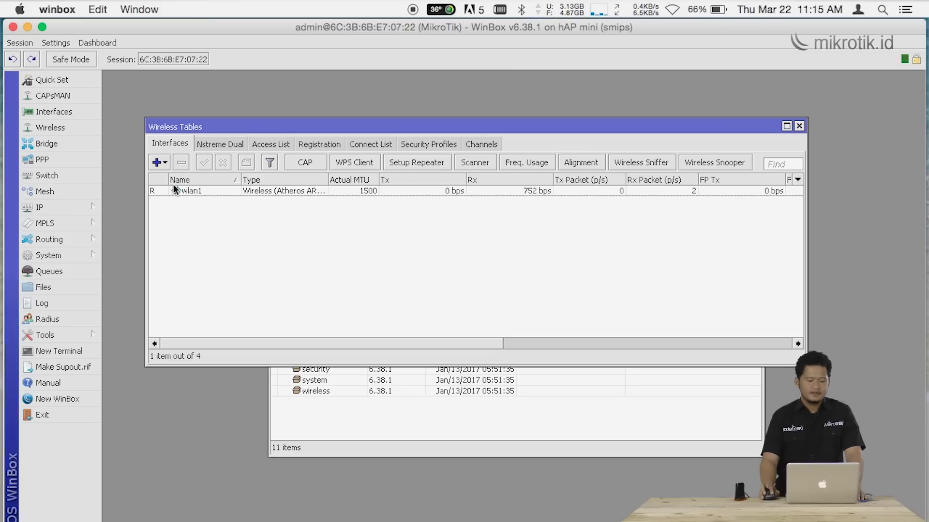
pyautogui.click(158, 164)
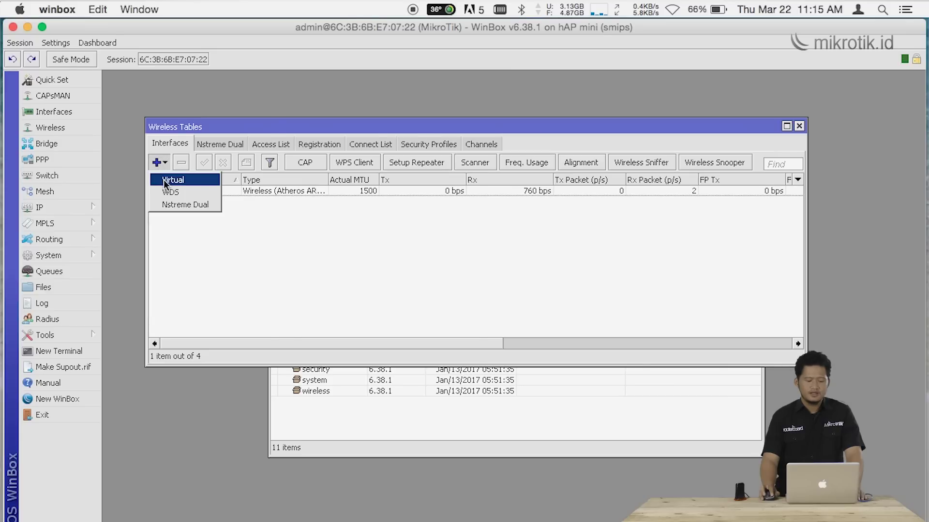
pyautogui.click(164, 181)
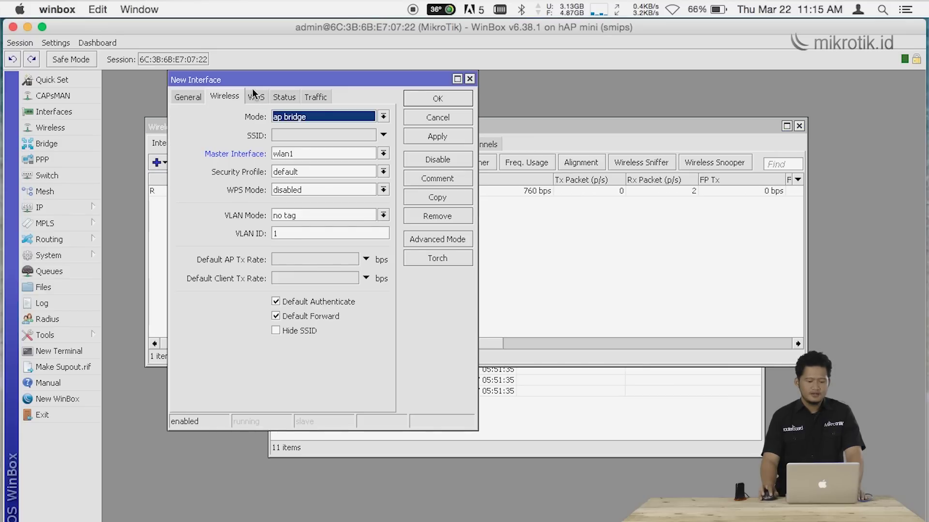
pyautogui.moveTo(260, 83); pyautogui.dragTo(273, 126)
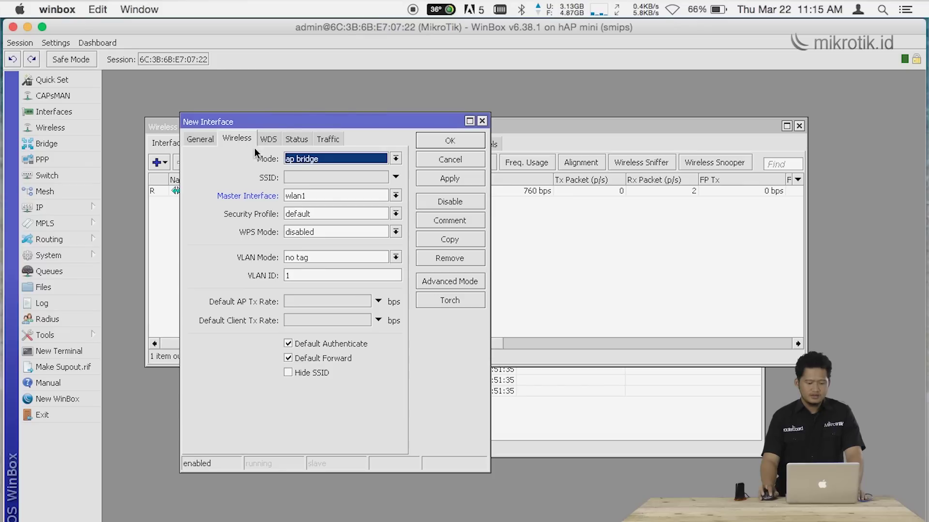
pyautogui.click(312, 161)
pyautogui.click(311, 160)
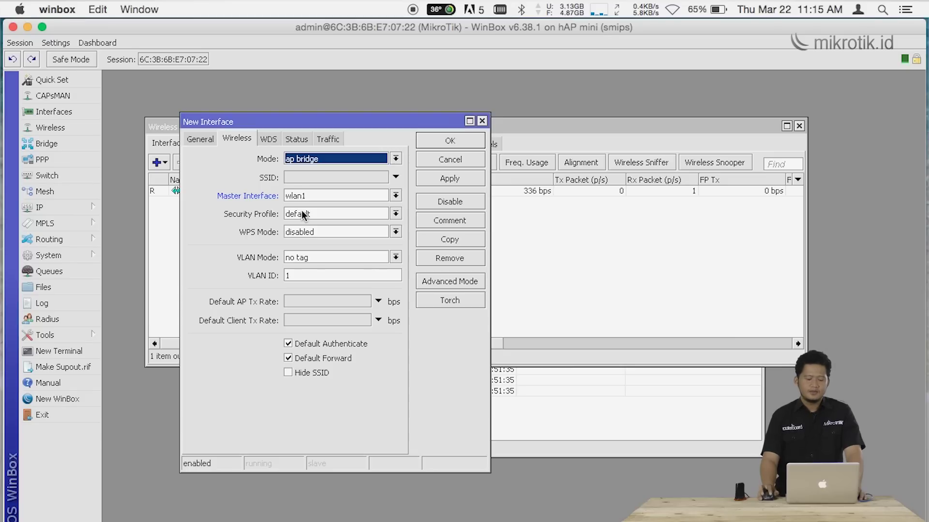
# - Set the virtual interface's SSID to training and its security profile to profile-training
pyautogui.click(307, 178)
pyautogui.write('training')
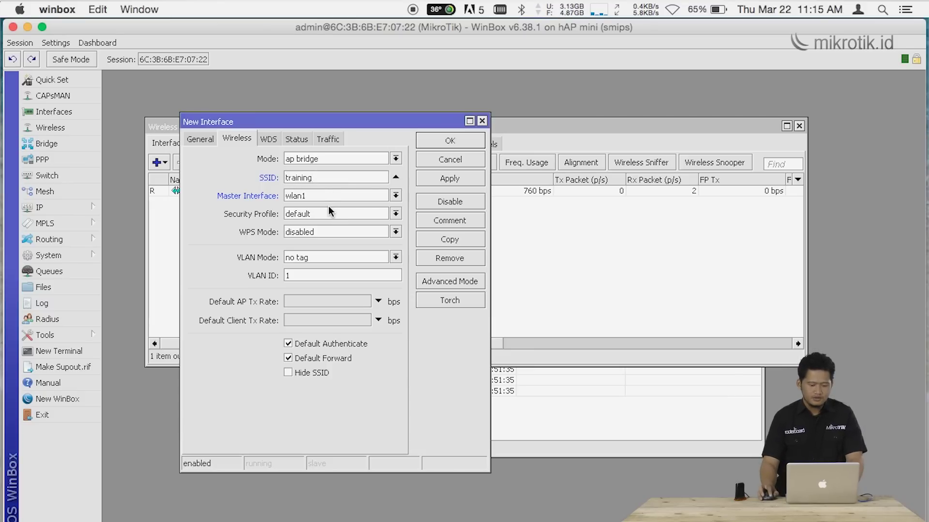
pyautogui.click(326, 211)
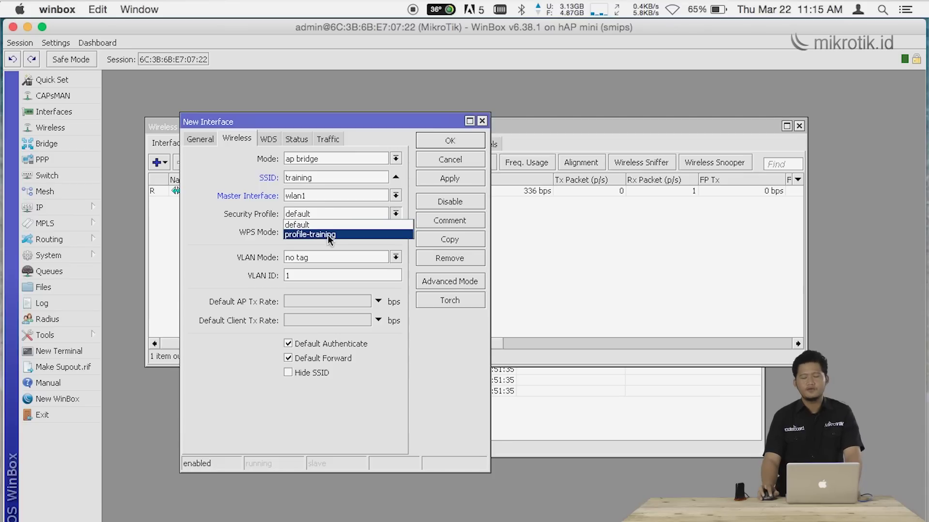
pyautogui.click(327, 234)
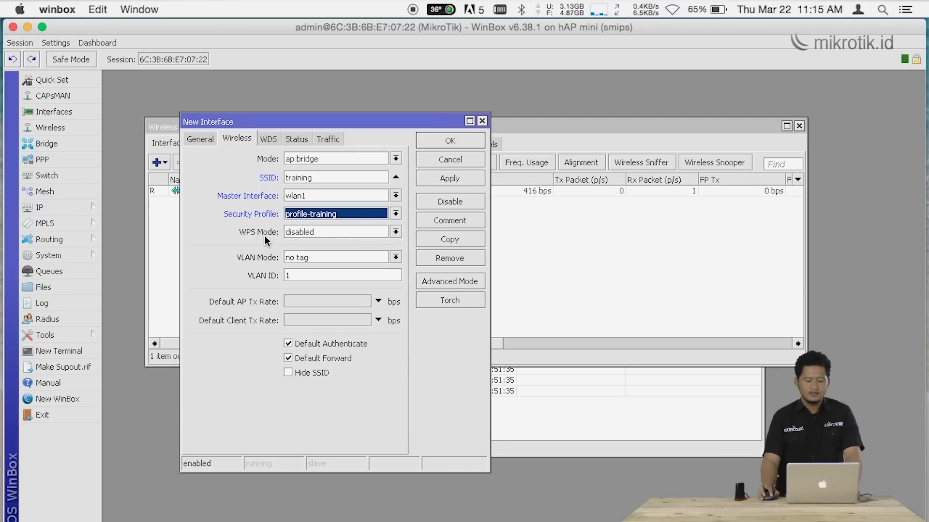
# - Save the new virtual wireless interface, and create a new bridge interface with the default settings
pyautogui.click(450, 179)
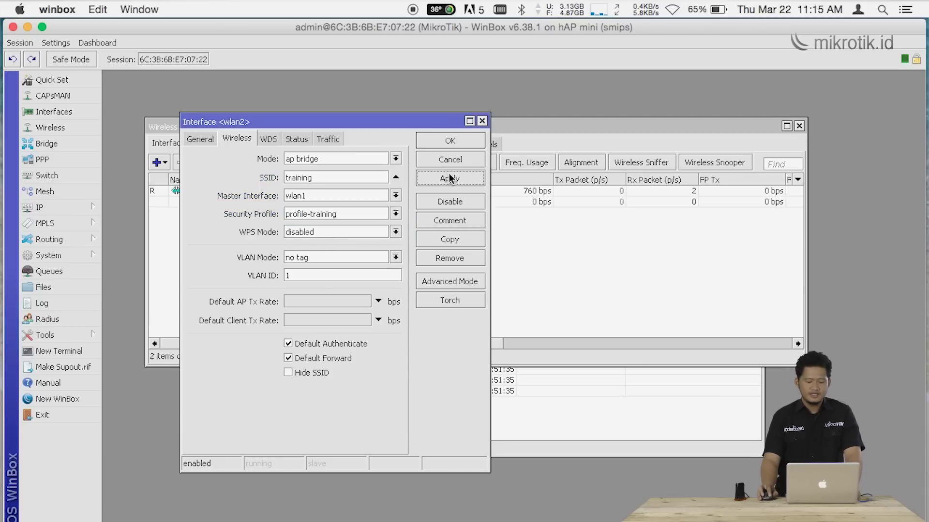
pyautogui.click(450, 146)
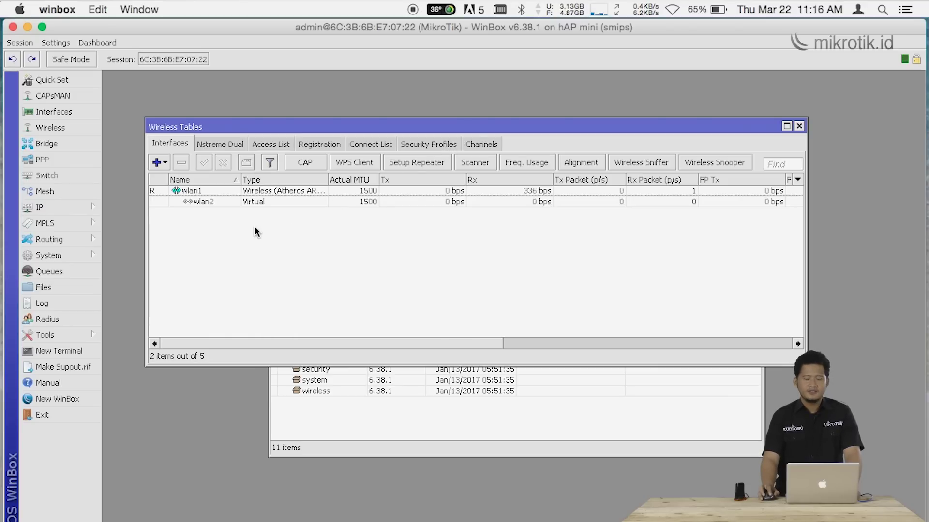
pyautogui.click(57, 143)
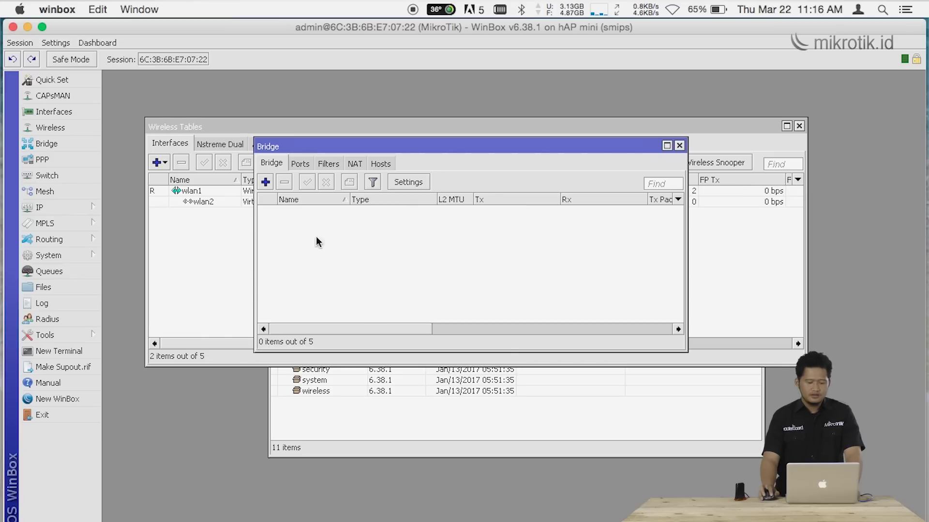
pyautogui.click(265, 182)
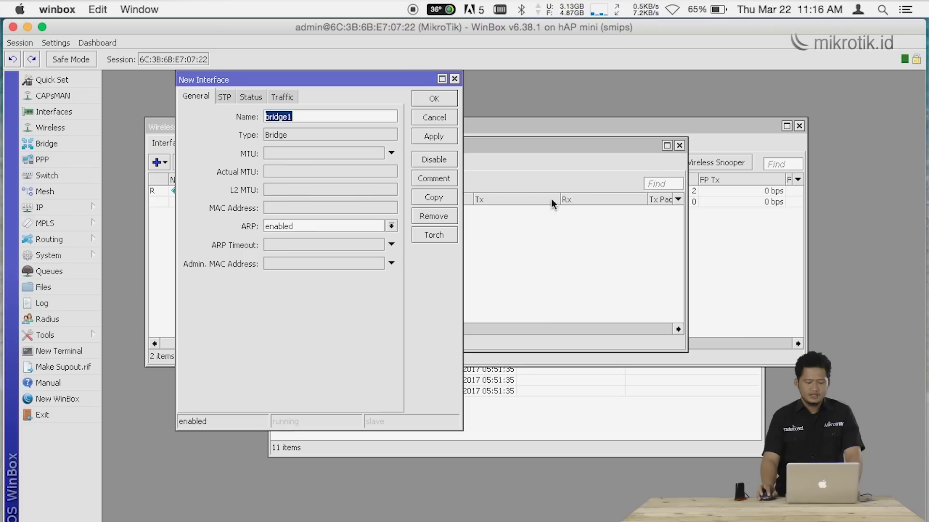
pyautogui.click(431, 138)
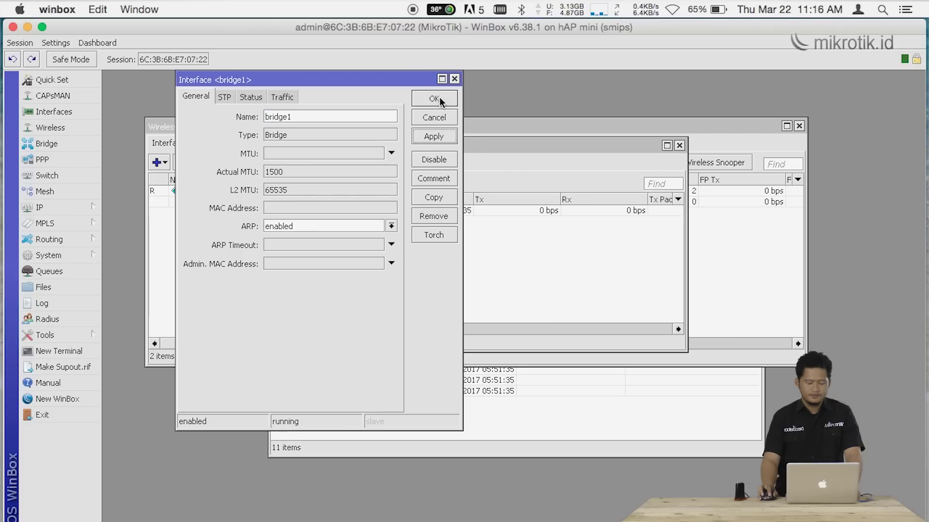
pyautogui.click(438, 99)
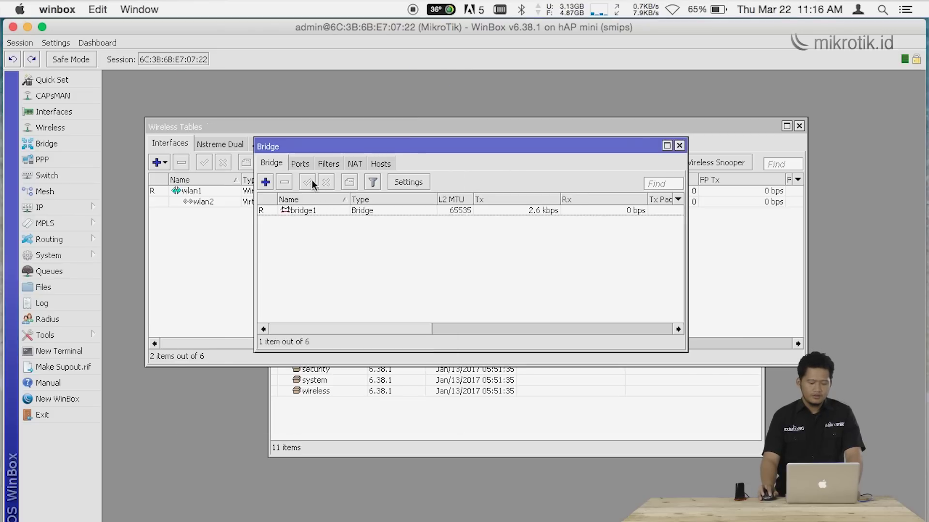
# - Add wlan1 as a port of bridge1 and save the port
pyautogui.click(302, 165)
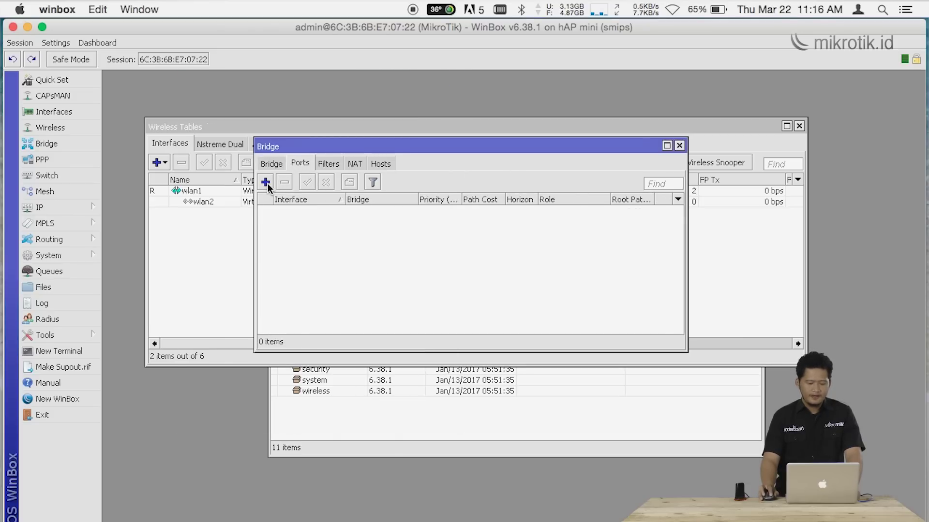
pyautogui.click(265, 183)
pyautogui.click(326, 121)
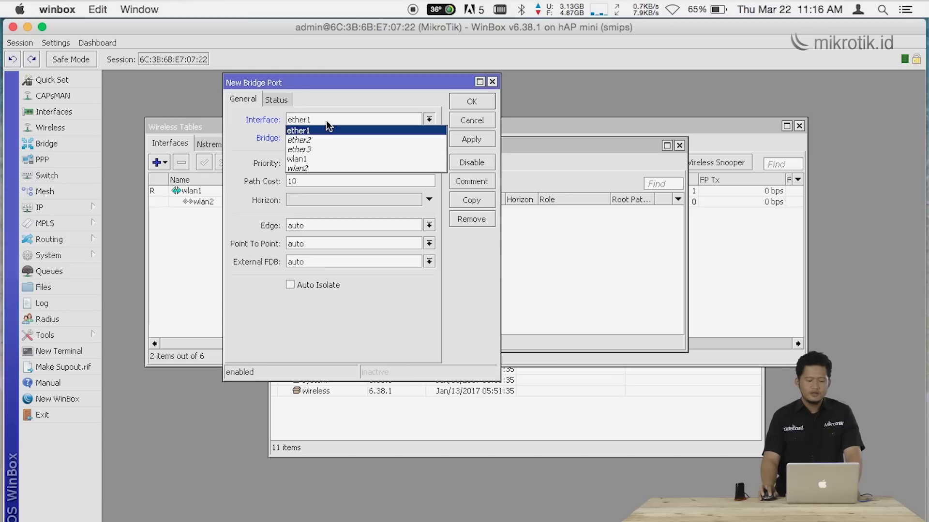
pyautogui.click(321, 160)
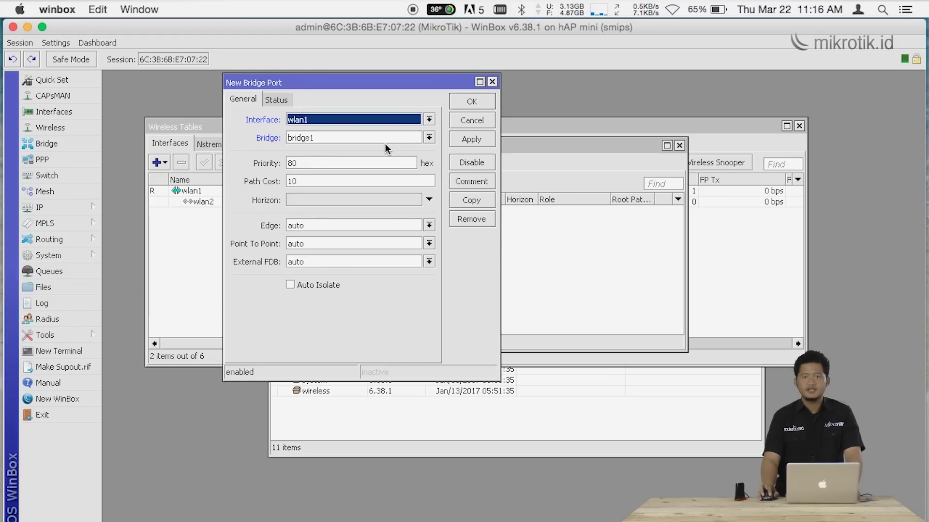
pyautogui.click(455, 138)
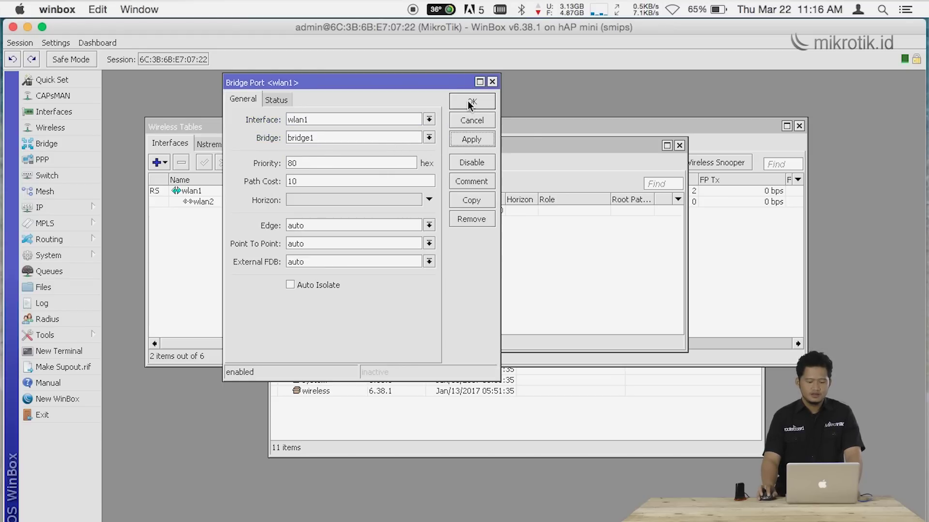
pyautogui.click(469, 103)
# - Add the virtual interface wlan2 as a second port of bridge1, and close the bridge settings
pyautogui.click(267, 184)
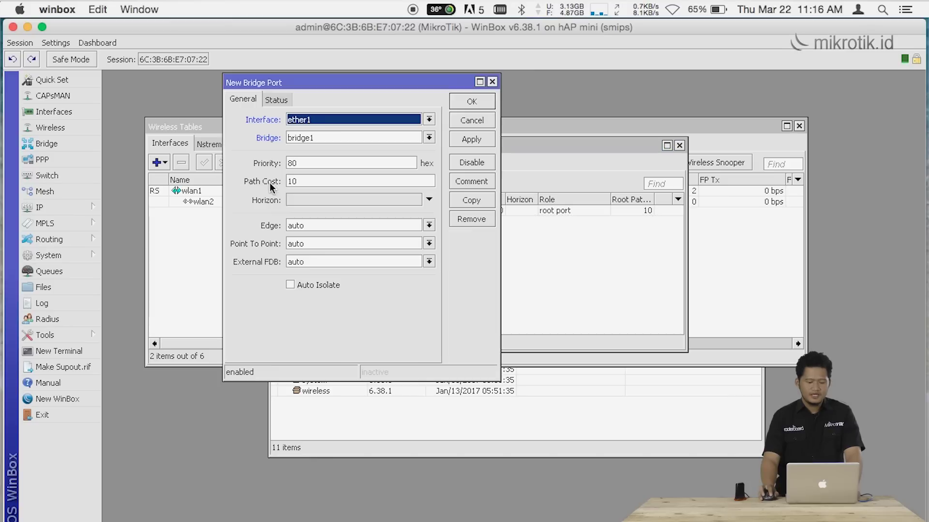
pyautogui.click(315, 122)
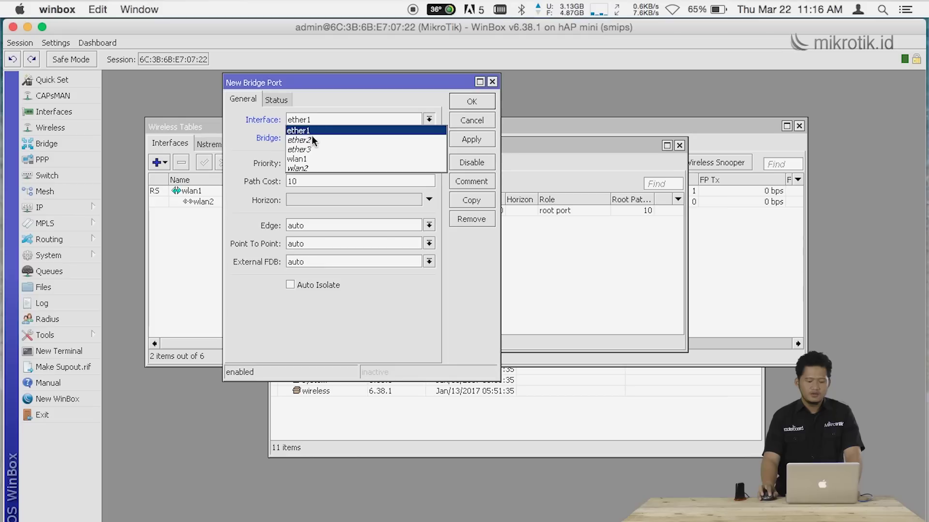
pyautogui.click(301, 168)
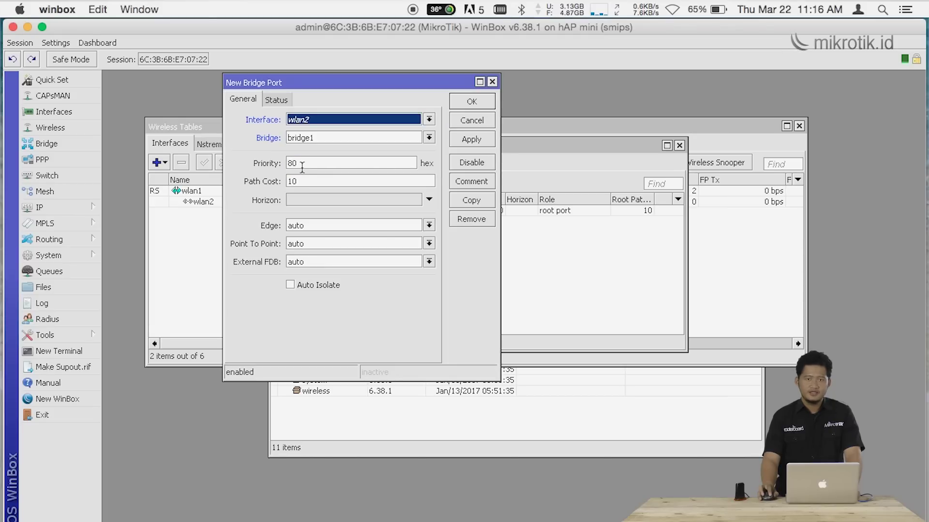
pyautogui.click(462, 140)
pyautogui.click(472, 101)
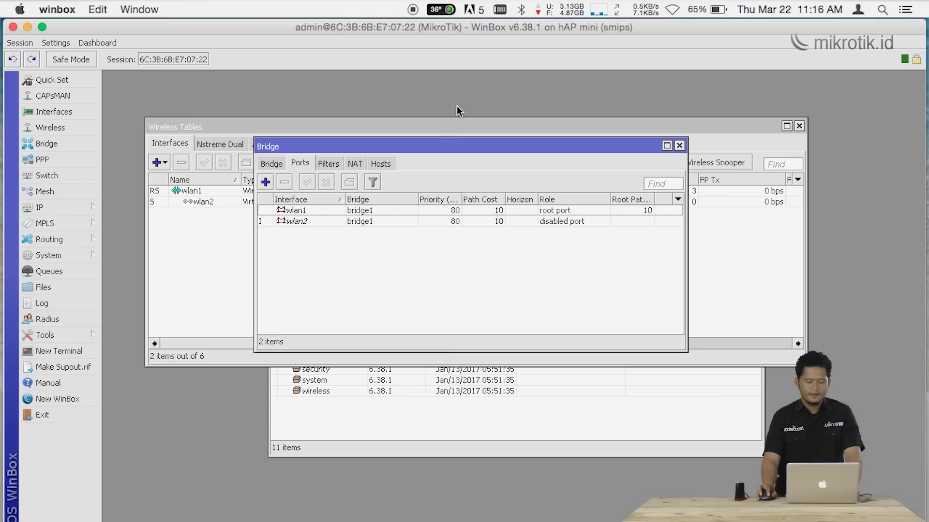
pyautogui.click(680, 146)
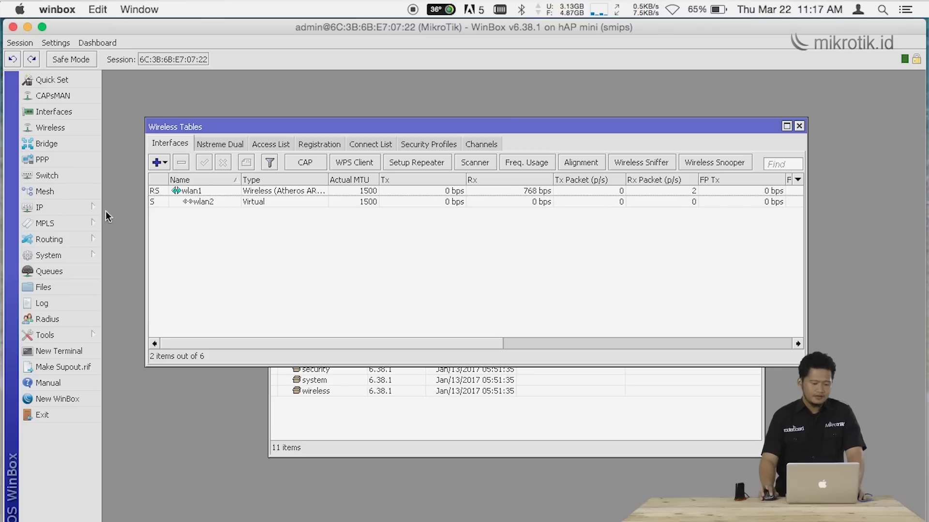
# - Add the IP address 10.10.10.101/24 to the bridge1 interface
pyautogui.click(82, 216)
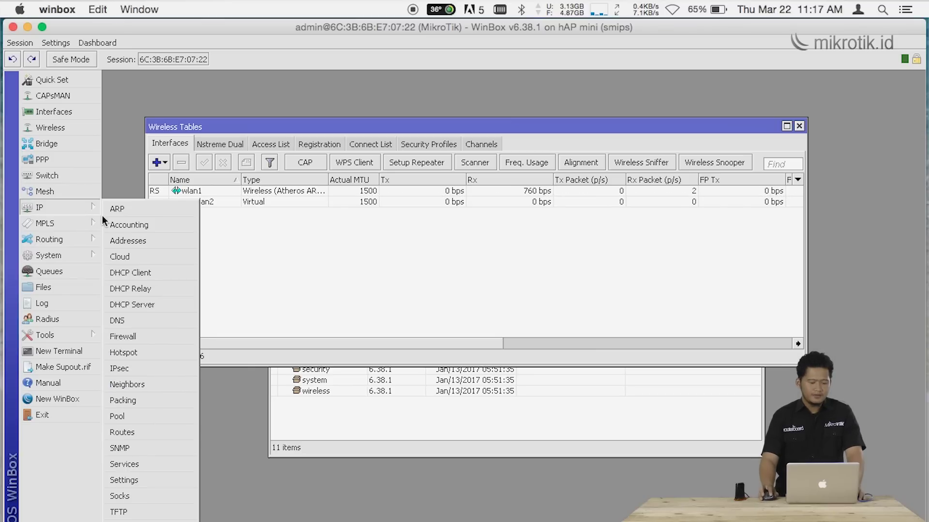
pyautogui.click(129, 241)
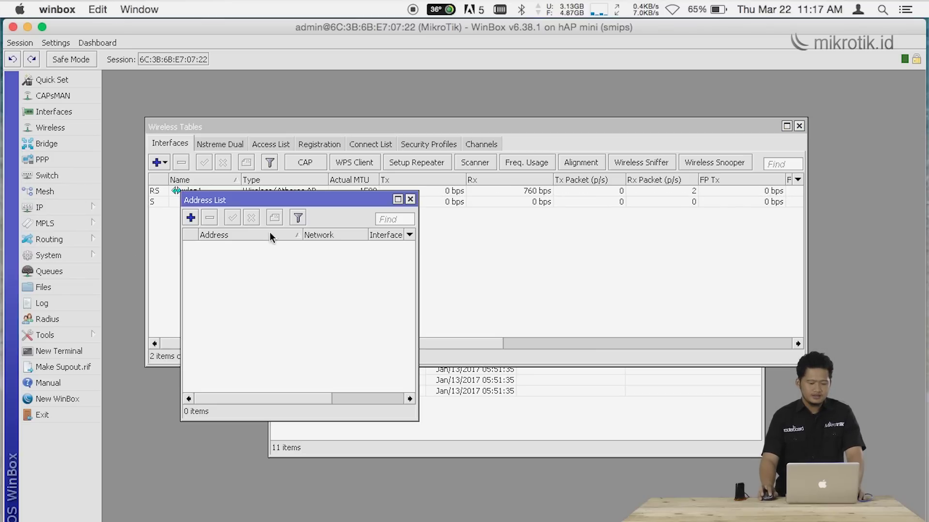
pyautogui.click(190, 217)
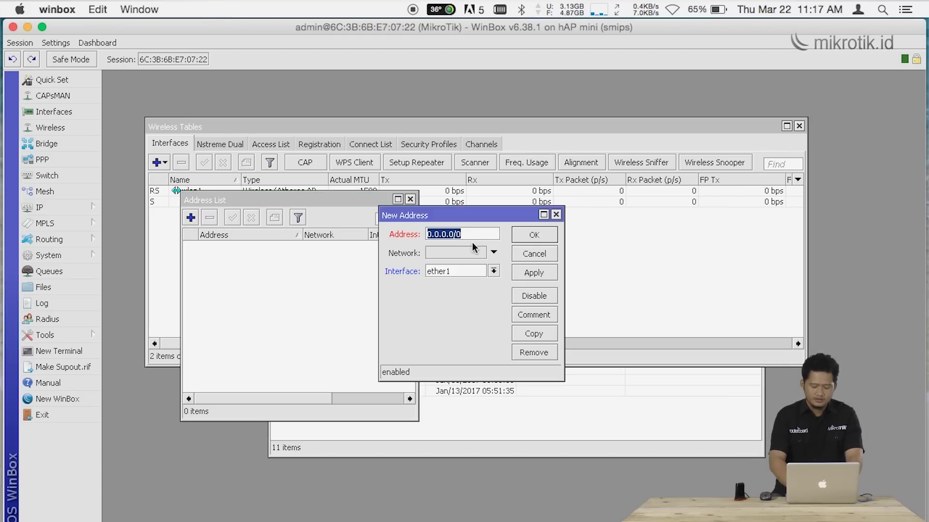
pyautogui.write('10.10.10.10')
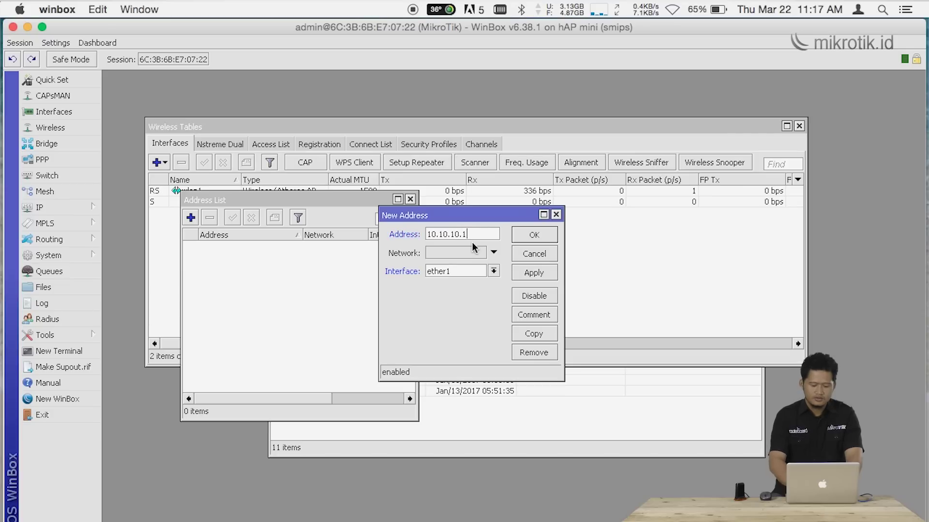
pyautogui.write('1/24')
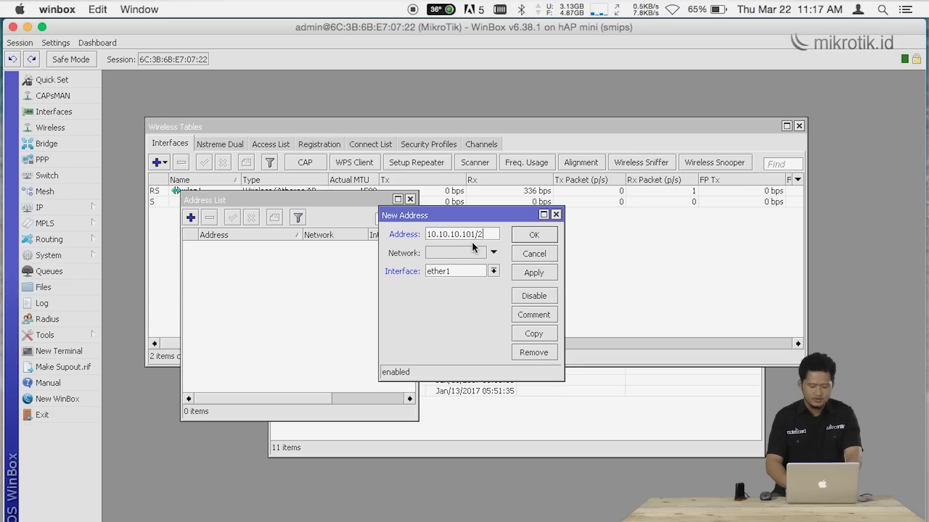
pyautogui.click(467, 273)
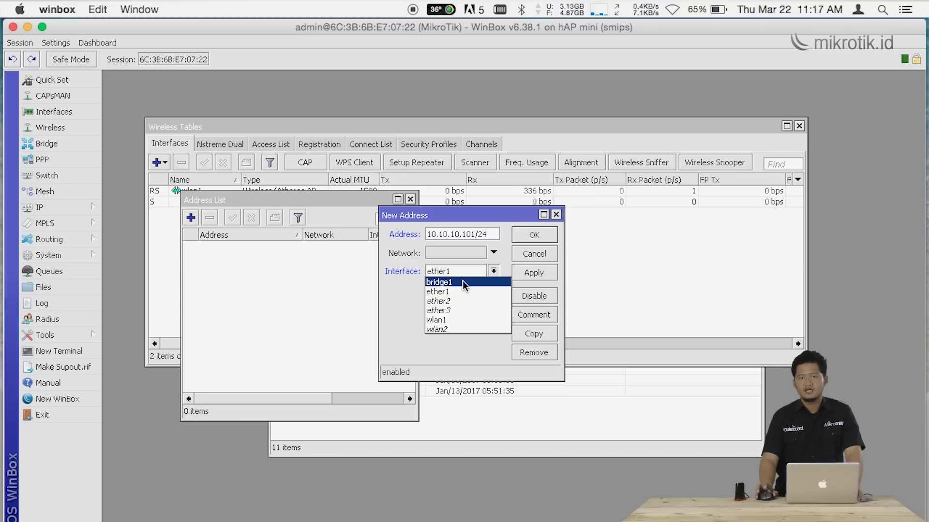
pyautogui.click(464, 283)
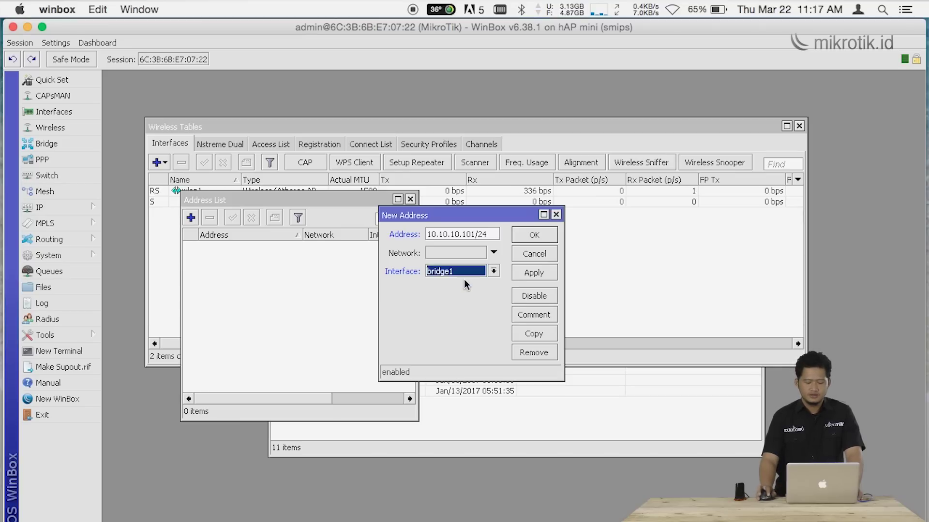
pyautogui.click(535, 273)
pyautogui.click(536, 236)
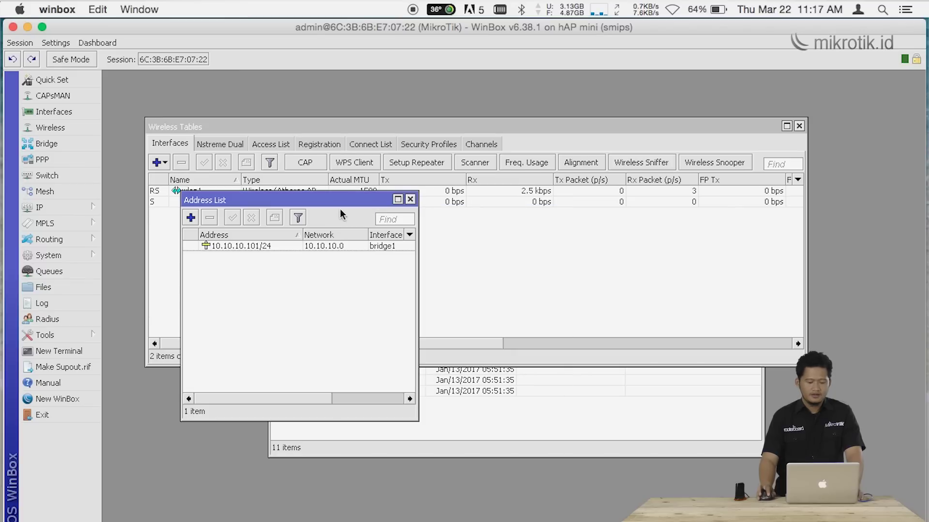
pyautogui.moveTo(344, 200); pyautogui.dragTo(388, 253)
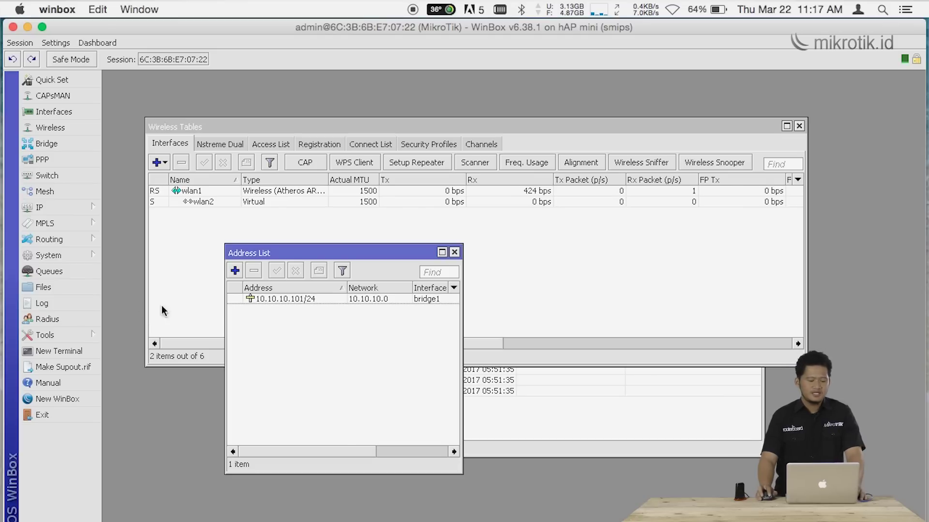
# - Add a default route for destination 0.0.0.0/0 with 10.10.10.100 as the gateway
pyautogui.click(75, 213)
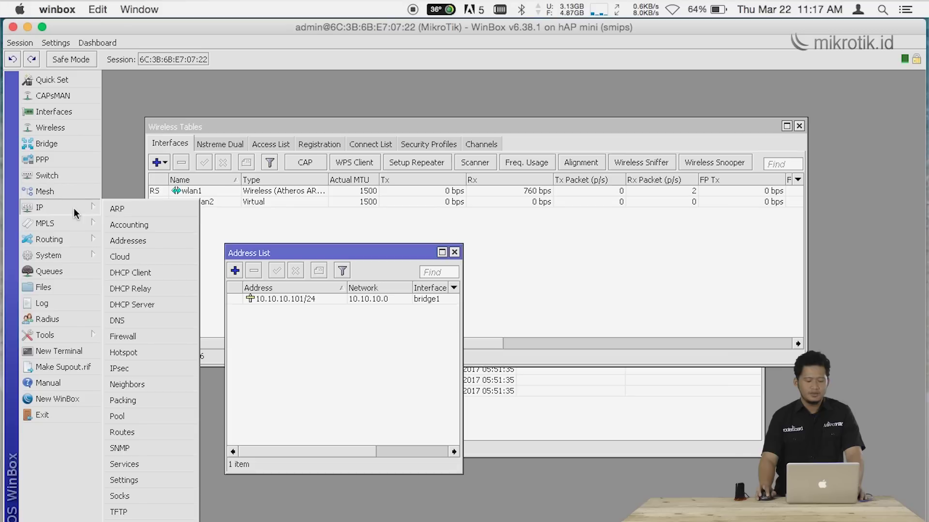
pyautogui.click(144, 435)
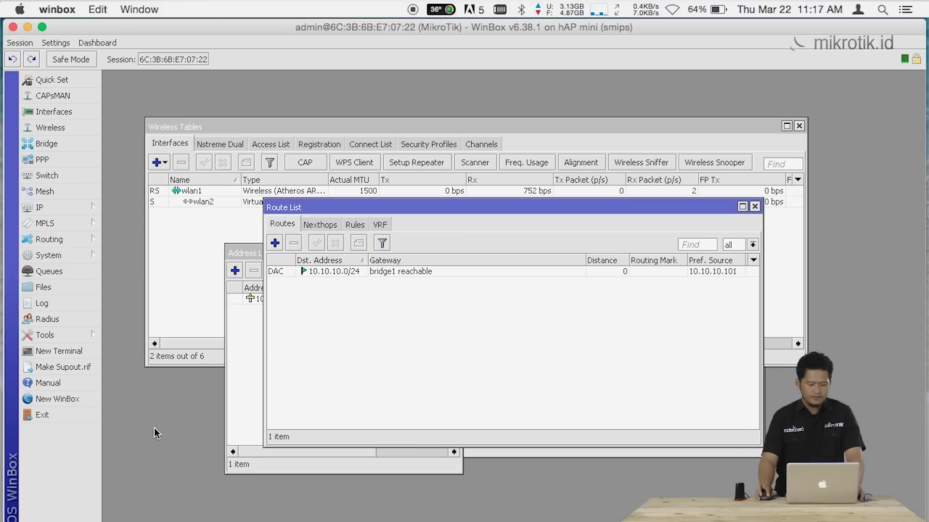
pyautogui.click(274, 244)
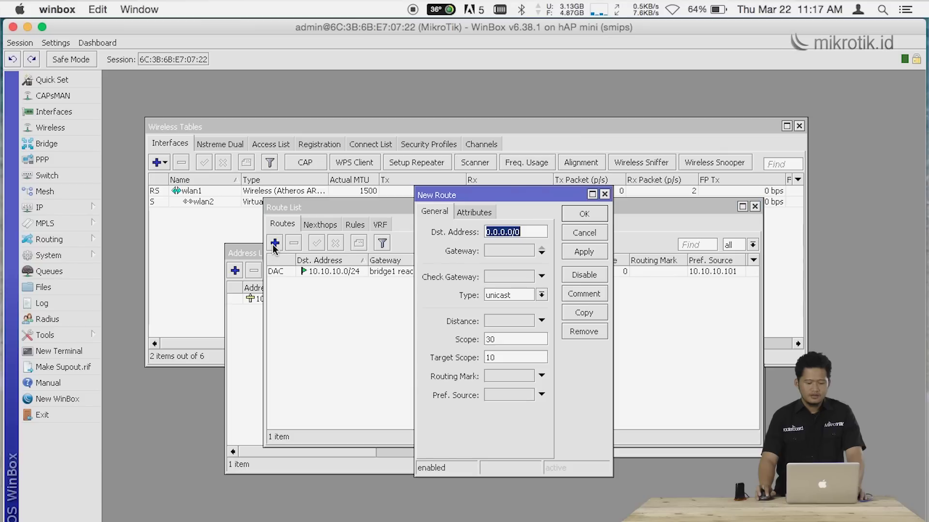
pyautogui.click(502, 252)
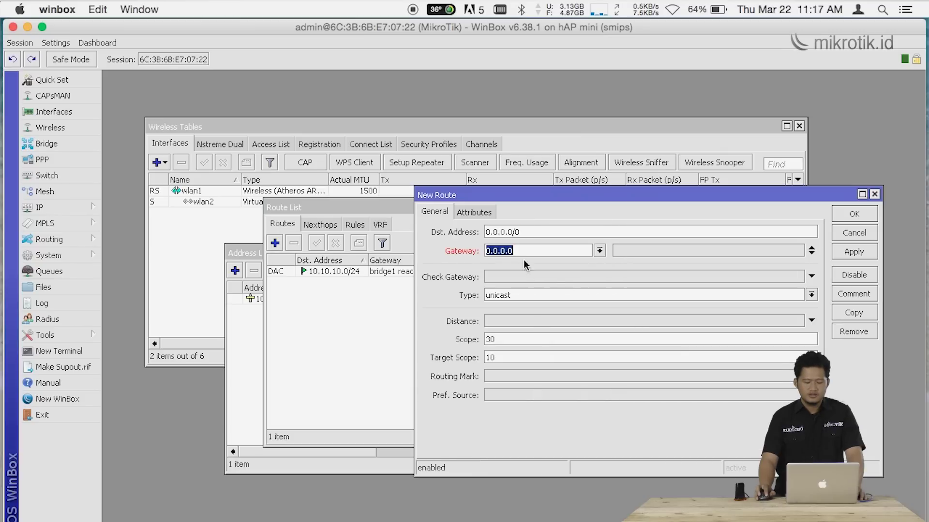
pyautogui.write('10.')
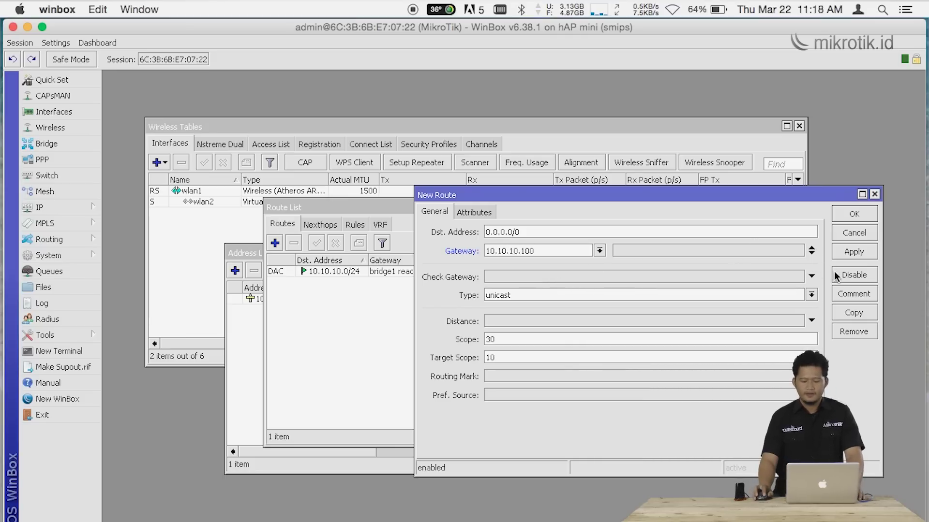
pyautogui.click(851, 252)
pyautogui.click(854, 214)
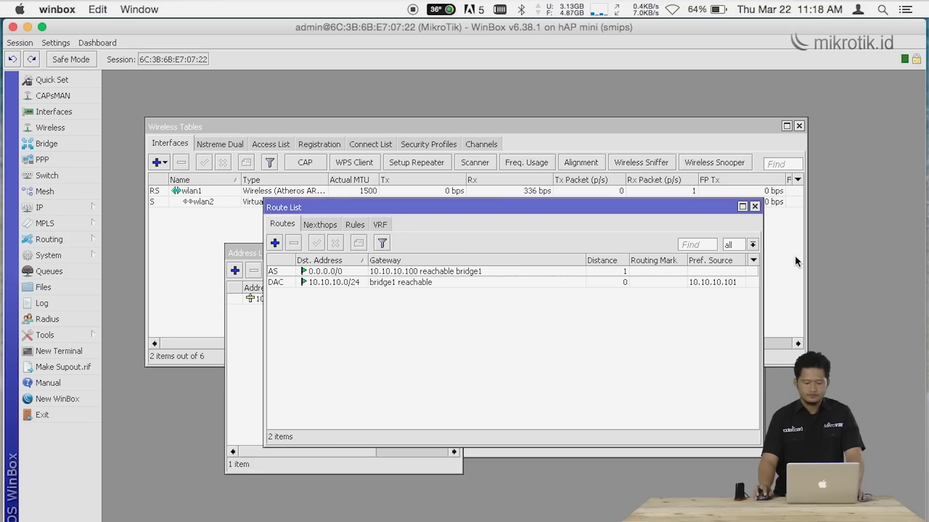
pyautogui.moveTo(465, 211); pyautogui.dragTo(503, 199)
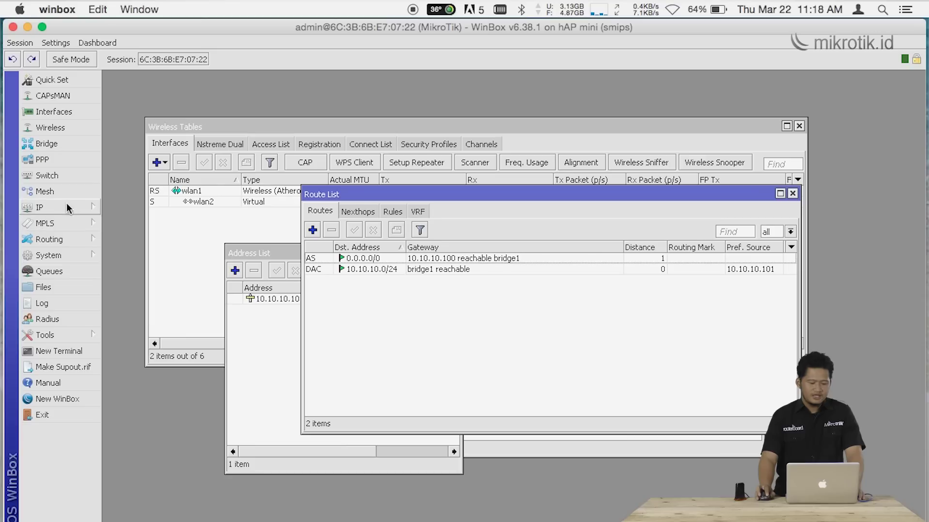
# - Set the router's system identity to AP-repeater and save it
pyautogui.click(54, 257)
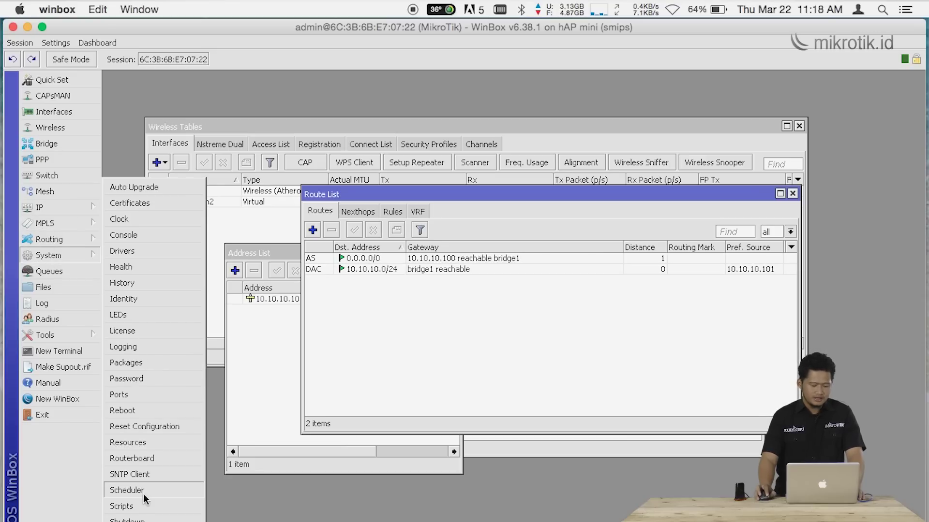
pyautogui.click(132, 301)
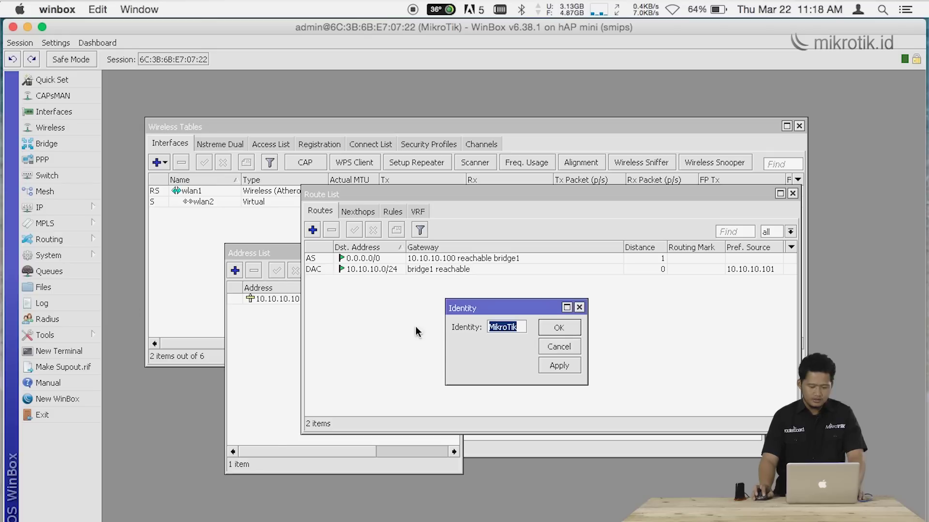
pyautogui.write('A')
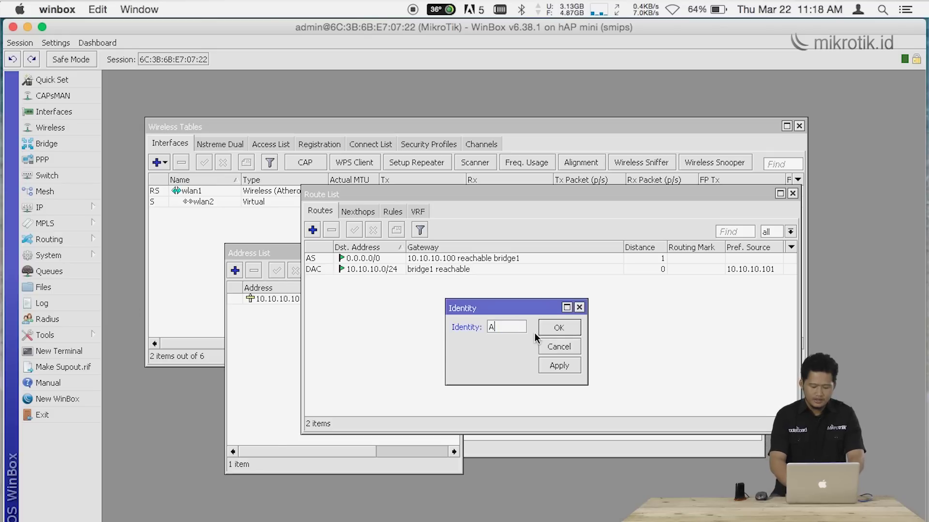
pyautogui.write('P-repeater')
pyautogui.click(559, 366)
pyautogui.click(558, 331)
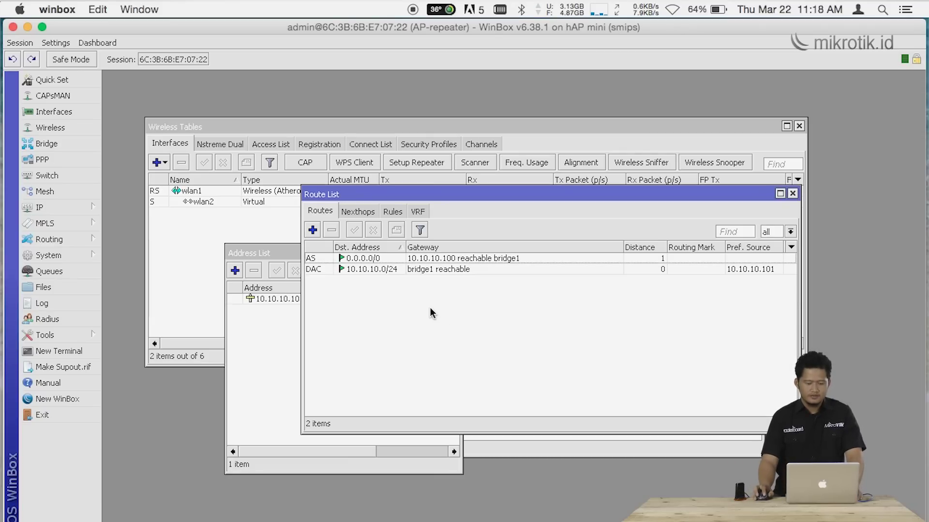
# - Bring the address list to the front, end the router session, and close WinBox
pyautogui.click(274, 358)
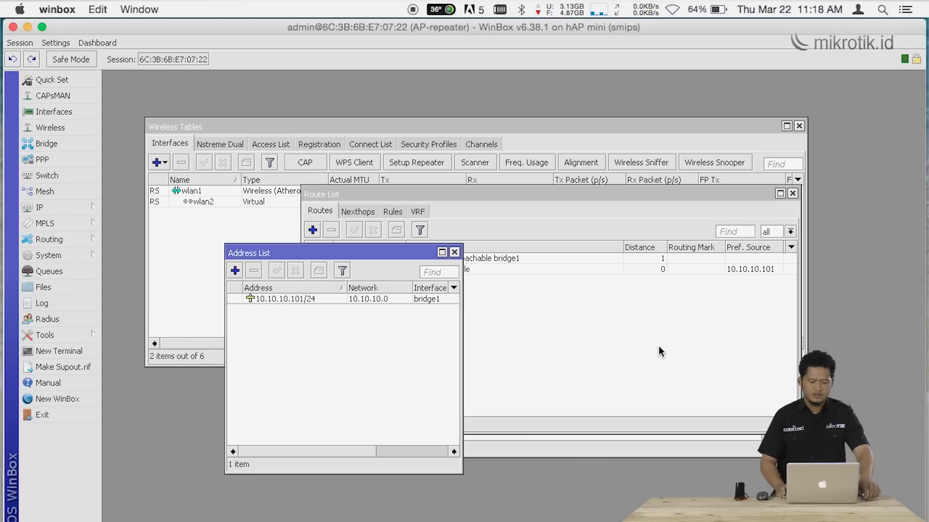
pyautogui.press('super+q')
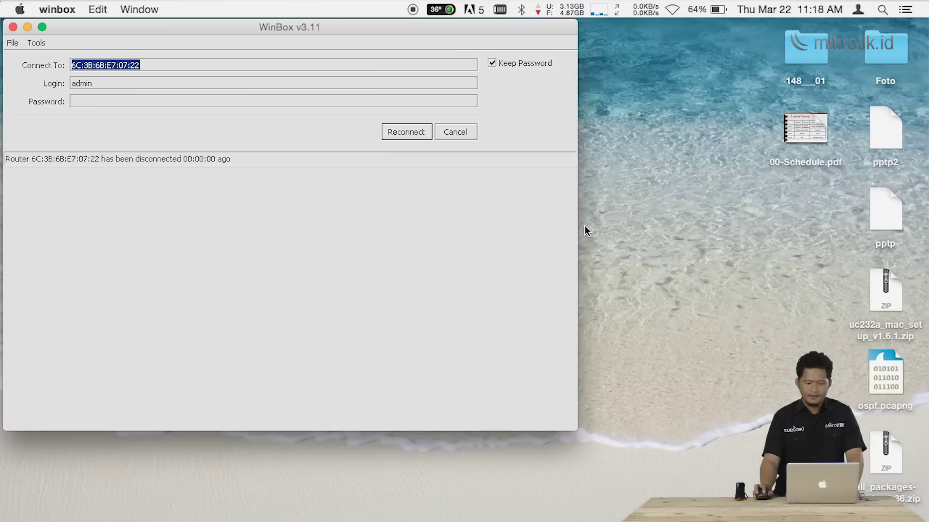
pyautogui.click(12, 27)
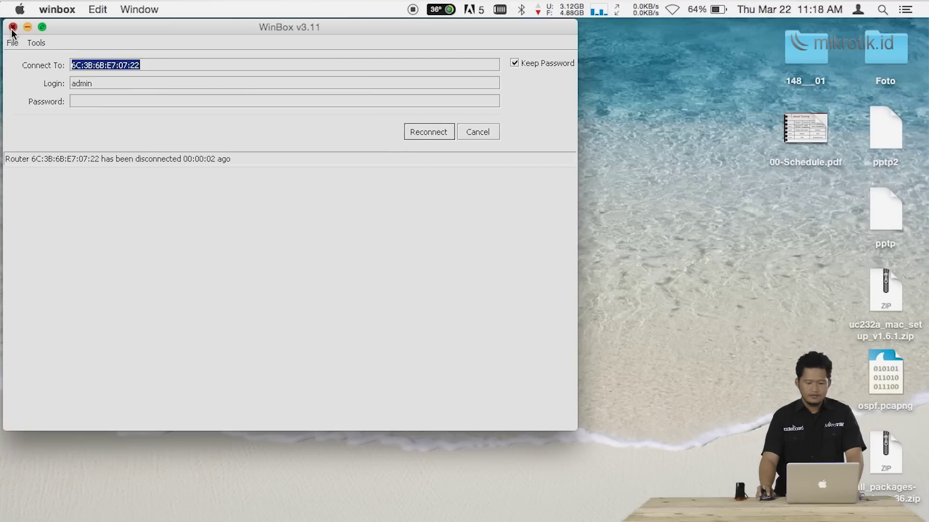
# - Turn on the laptop's Wi-Fi, join the "training" network with its WPA2 password, and check the selected network
pyautogui.click(674, 10)
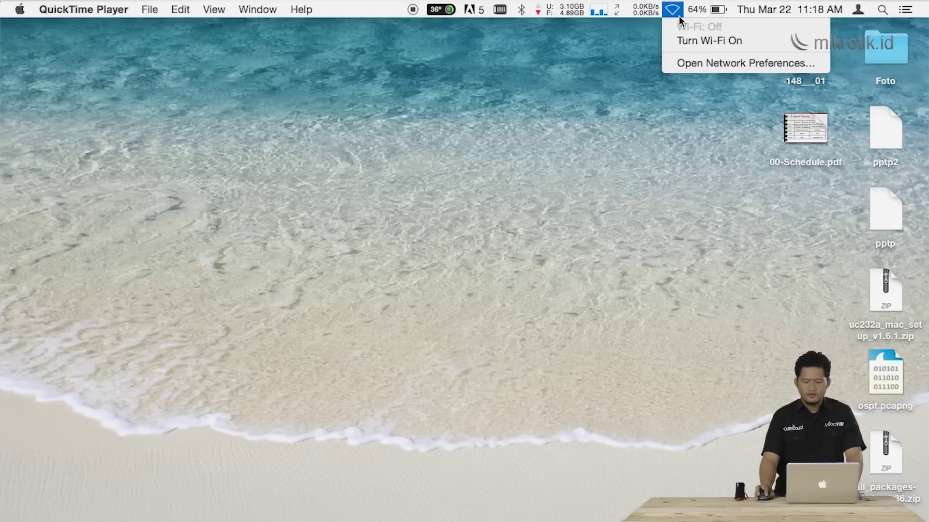
pyautogui.click(698, 43)
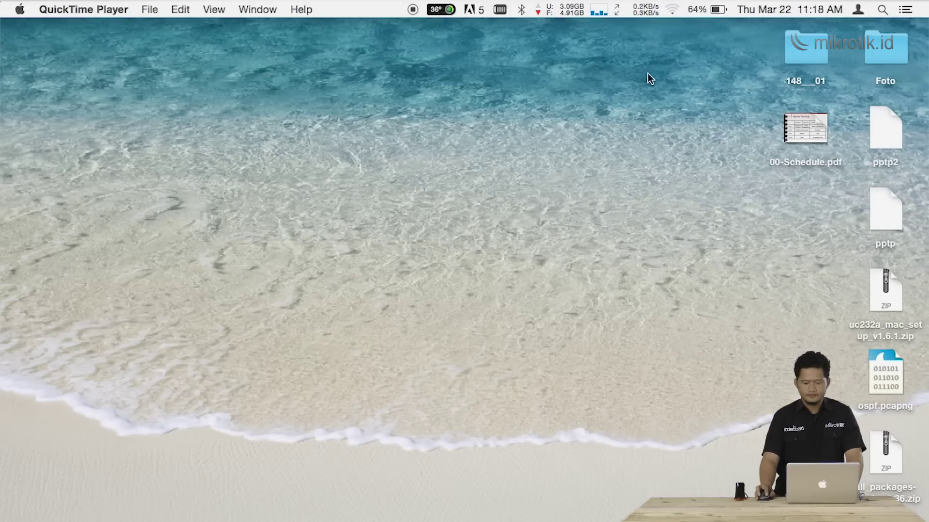
pyautogui.click(677, 9)
pyautogui.click(723, 118)
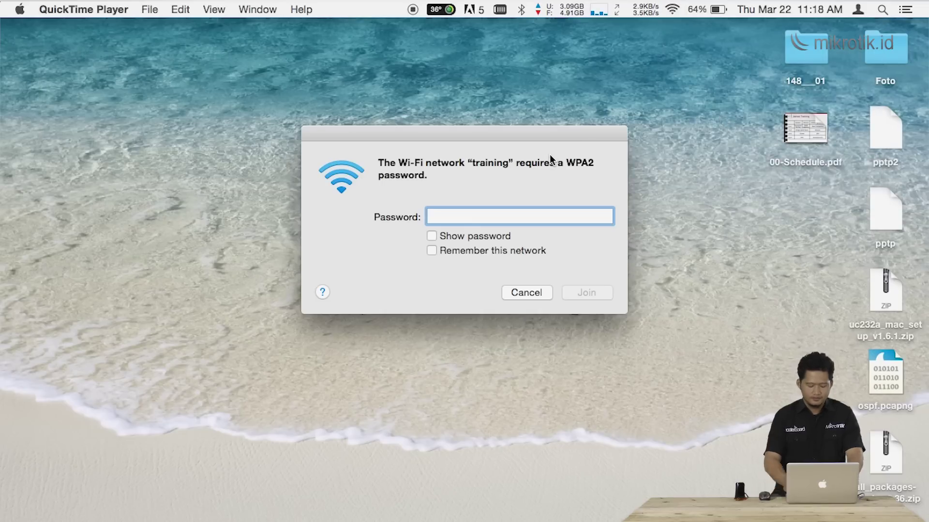
pyautogui.write('•••••')
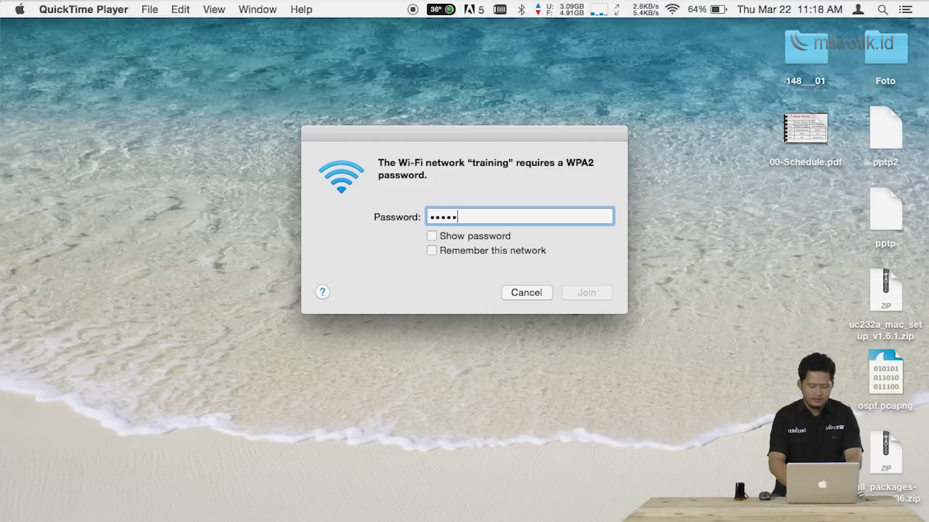
pyautogui.write('•••')
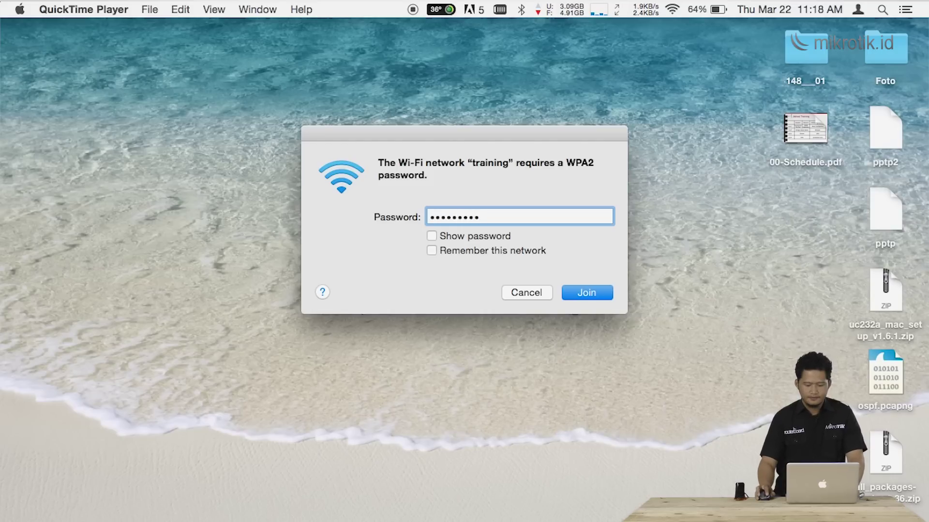
pyautogui.click(599, 292)
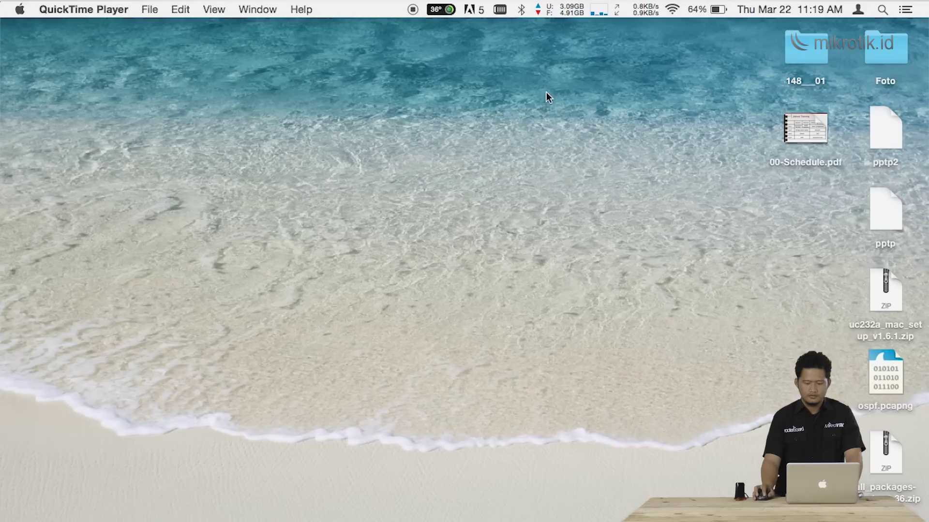
pyautogui.click(674, 10)
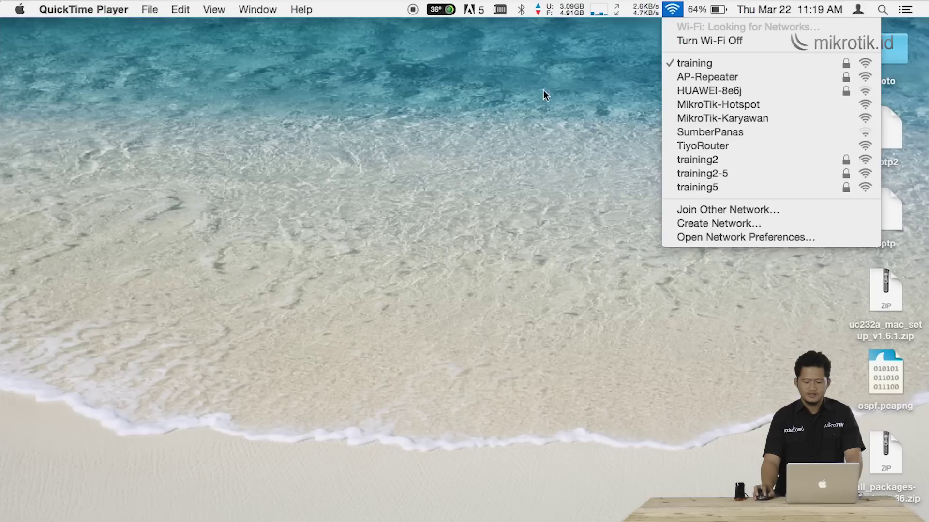
pyautogui.click(414, 131)
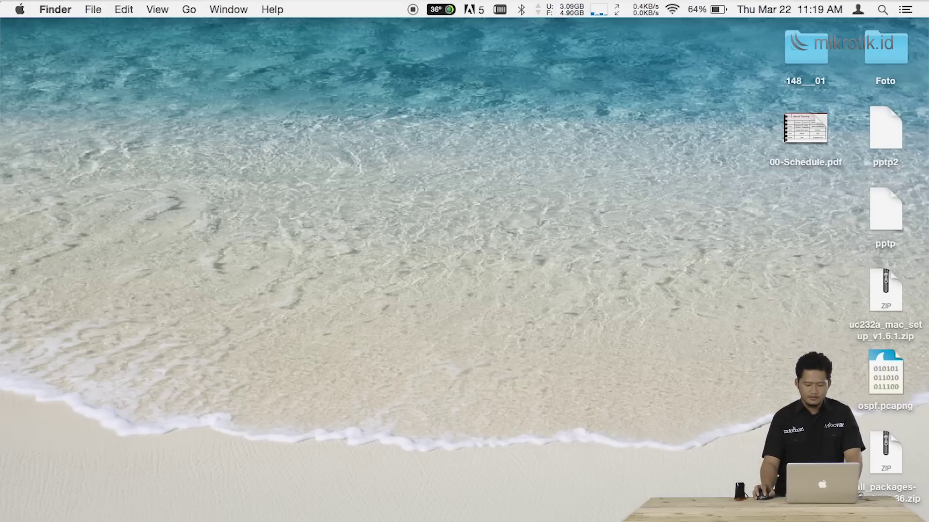
# - Launch WinBox, connect to the router at 10.10.10.101, and dismiss the Reset Configuration dialog without resetting
pyautogui.rightClick(693, 517)
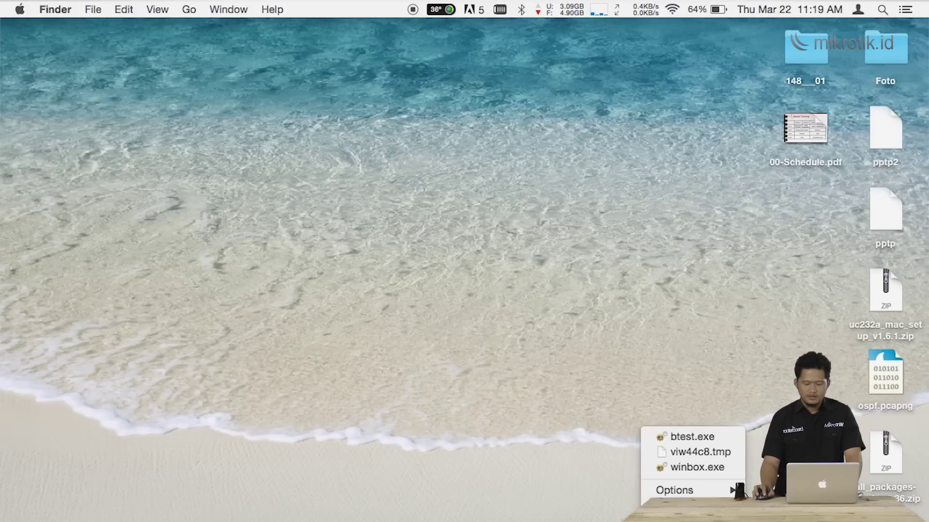
pyautogui.click(681, 467)
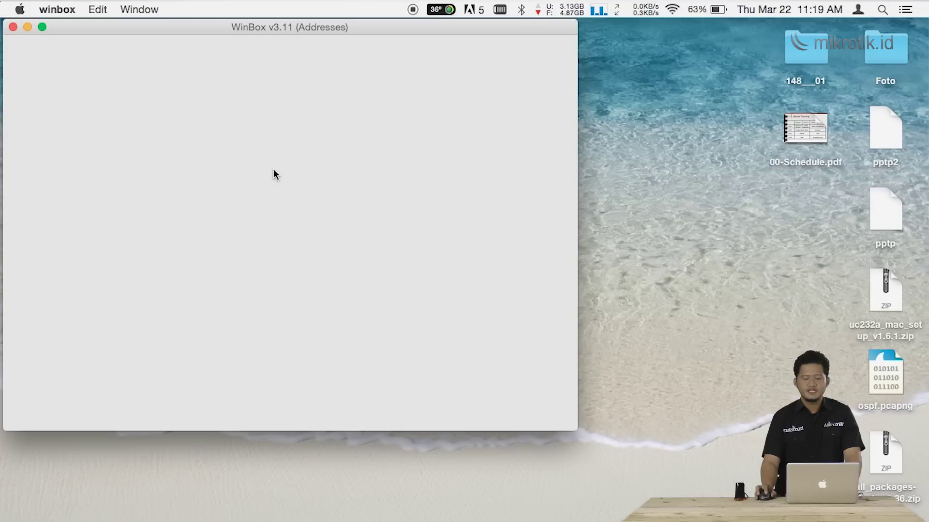
pyautogui.moveTo(172, 66); pyautogui.dragTo(17, 73)
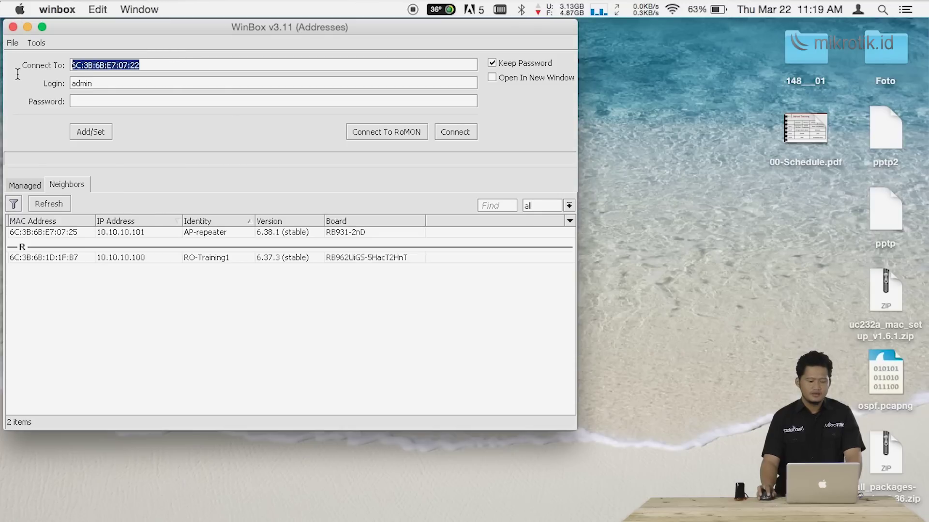
pyautogui.write('10.10.10.101')
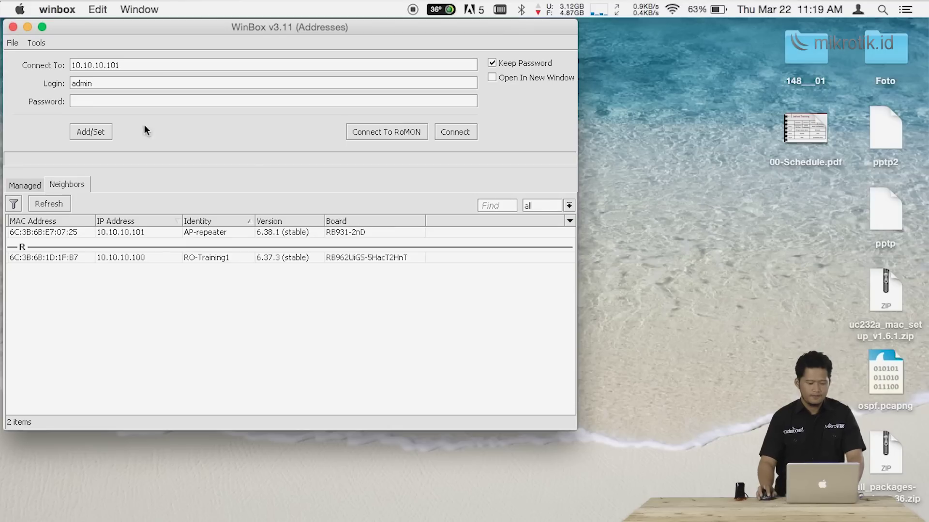
pyautogui.click(469, 137)
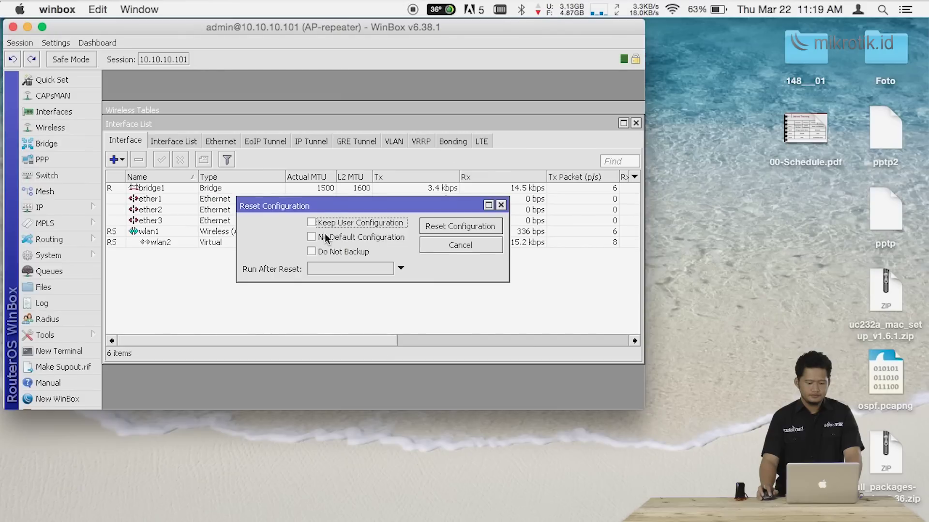
pyautogui.click(461, 246)
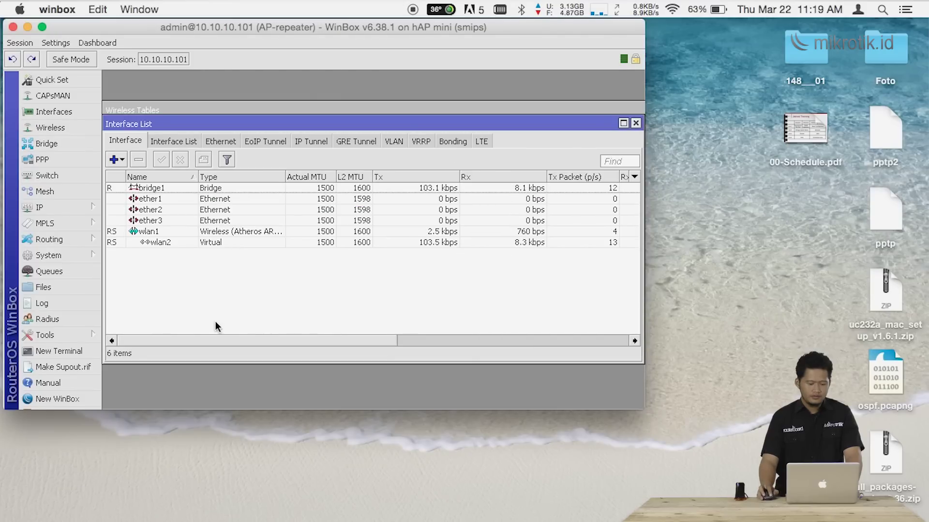
# - Examine the wireless registration table, checking which interface serves the Gateway-Training link and which serves the connected clients
pyautogui.click(60, 129)
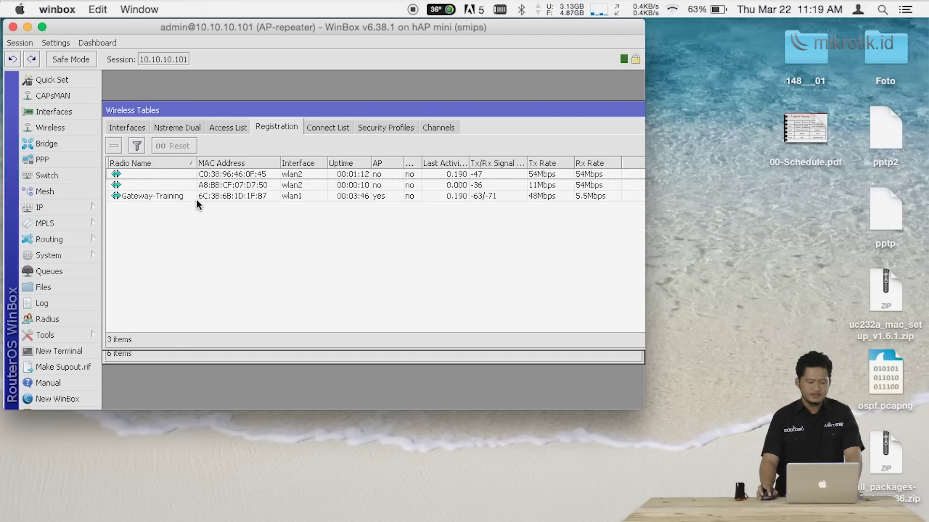
pyautogui.moveTo(281, 165); pyautogui.dragTo(277, 165)
pyautogui.click(297, 199)
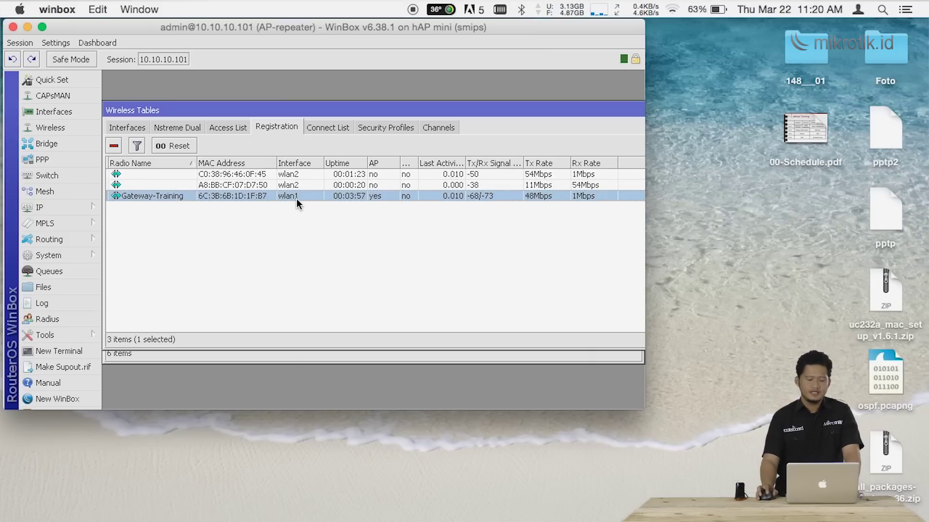
pyautogui.click(288, 190)
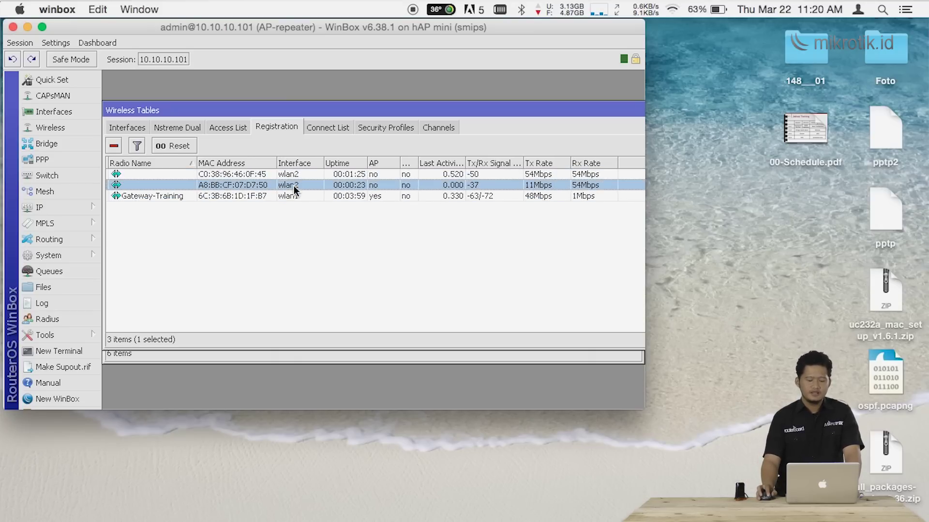